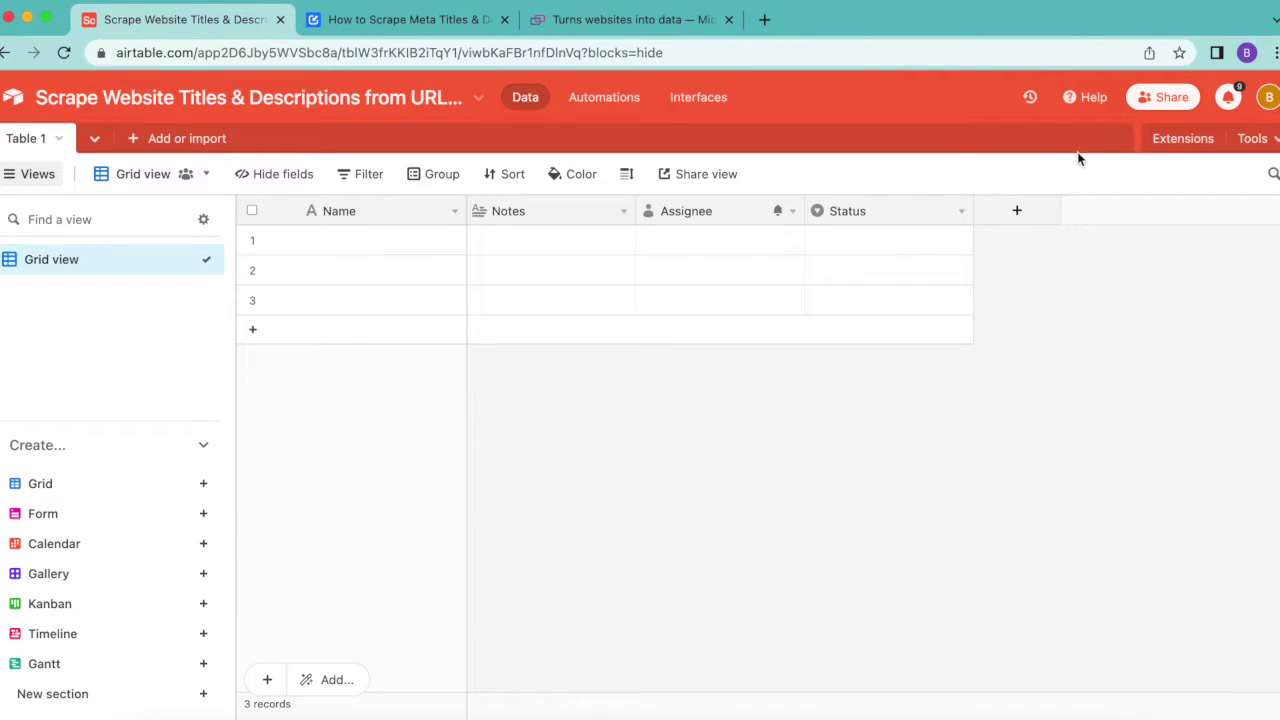
- Switch to the Microlink website and look over its homepage, including the service overview
{"action": "left_click", "coordinate": [623, 28]}
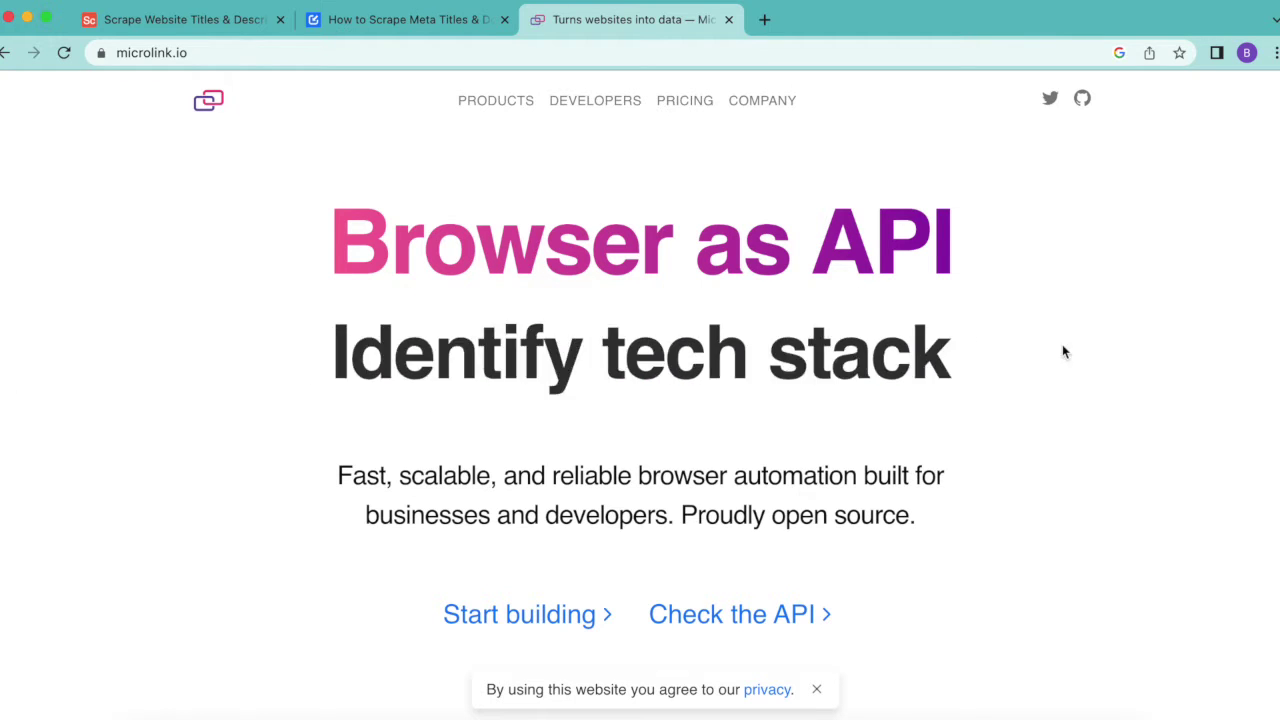
{"action": "scroll", "coordinate": [1098, 456], "scroll_direction": "down", "scroll_amount": 5}
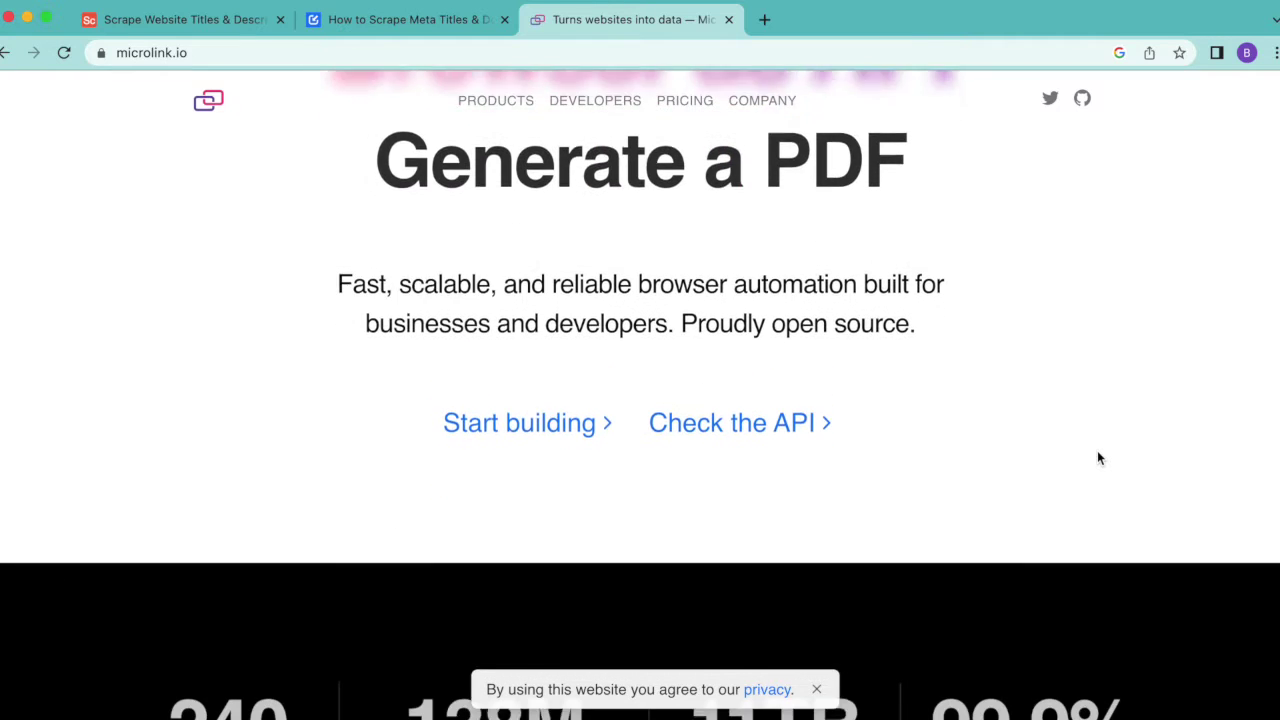
{"action": "scroll", "coordinate": [1098, 457], "scroll_direction": "down", "scroll_amount": 4}
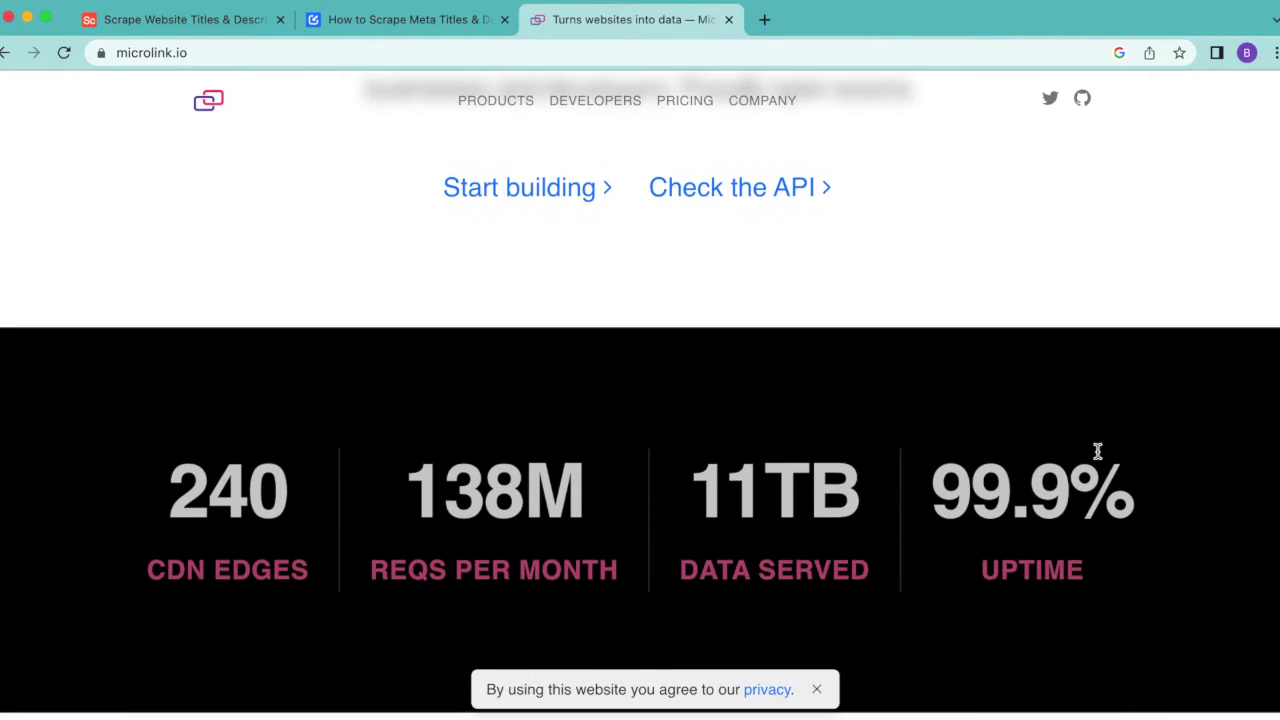
{"action": "scroll", "coordinate": [1098, 457], "scroll_direction": "down", "scroll_amount": 5}
{"action": "scroll", "coordinate": [1098, 458], "scroll_direction": "down", "scroll_amount": 6}
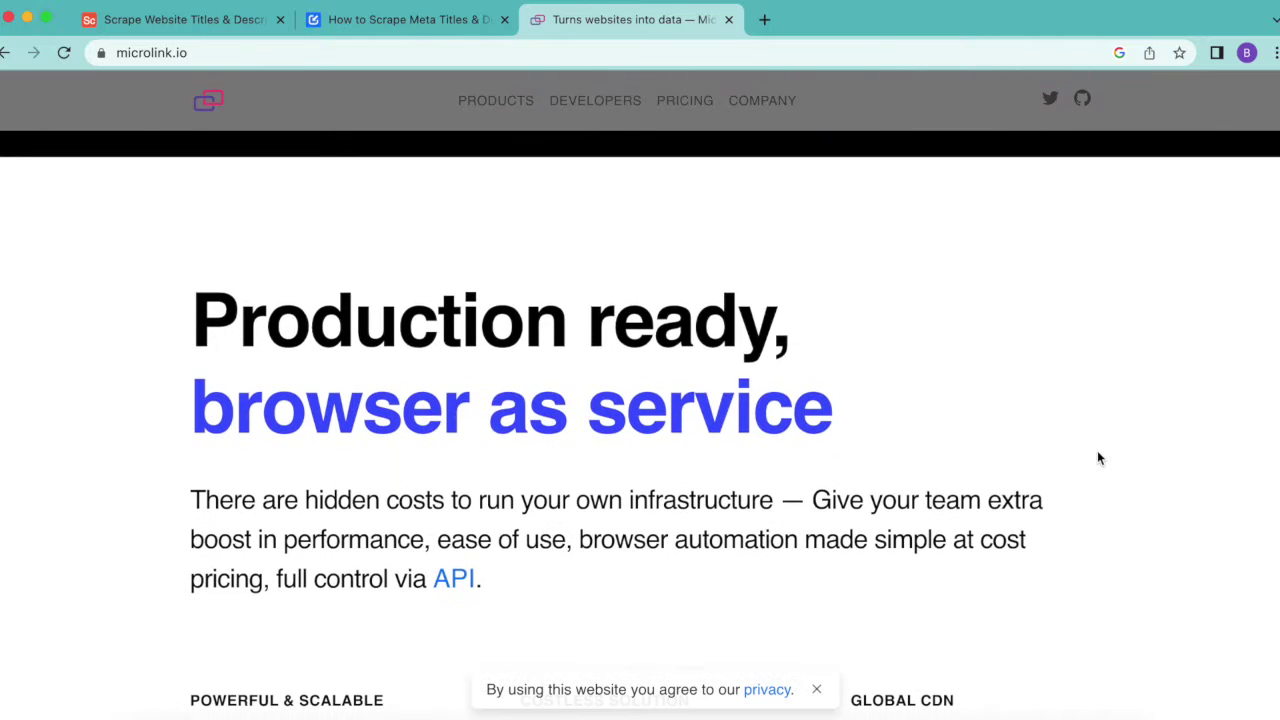
{"action": "scroll", "coordinate": [1098, 458], "scroll_direction": "up", "scroll_amount": 15}
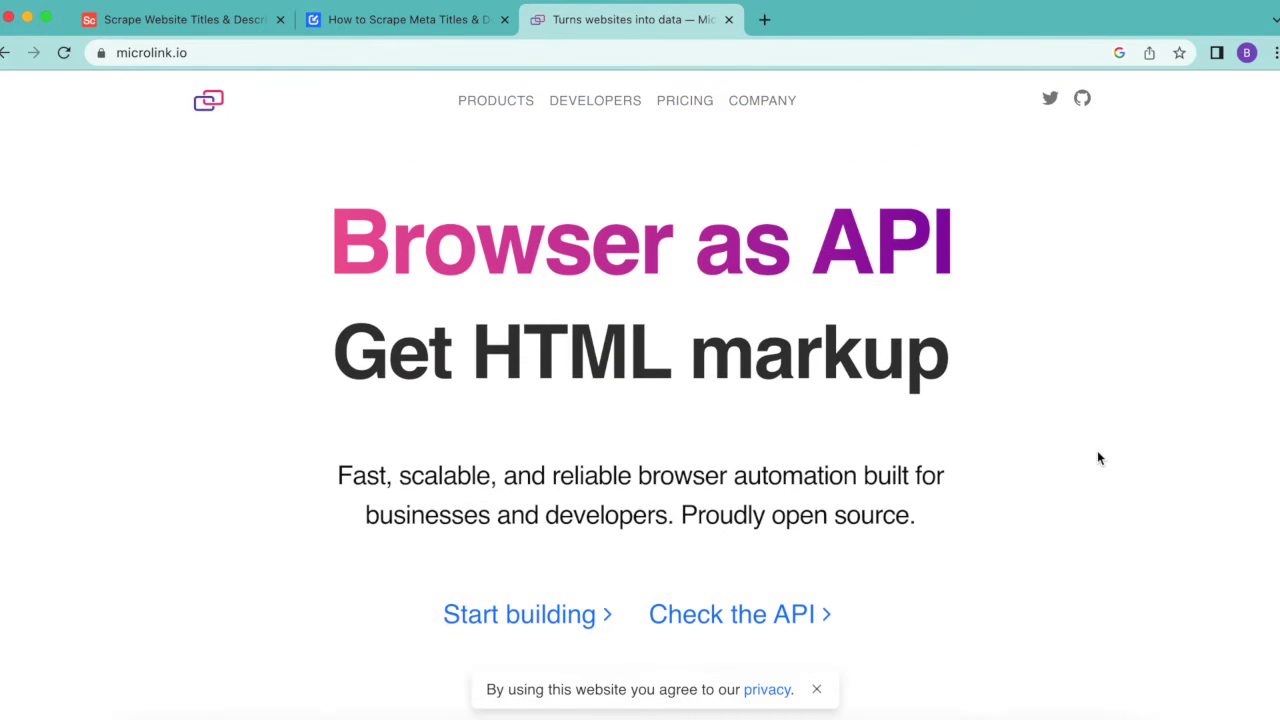
- Return to the Airtable base and rename the table Table 1 as "Websites/ URLs"
{"action": "left_click", "coordinate": [170, 20]}
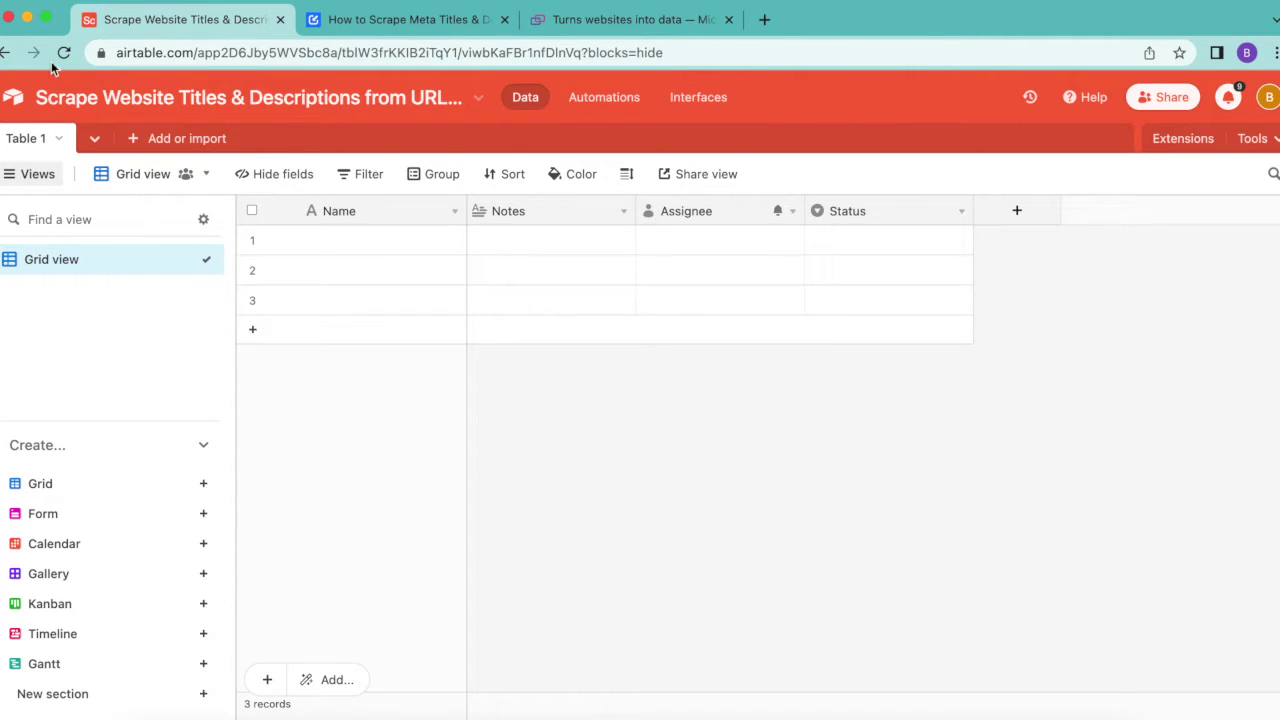
{"action": "double_click", "coordinate": [33, 147]}
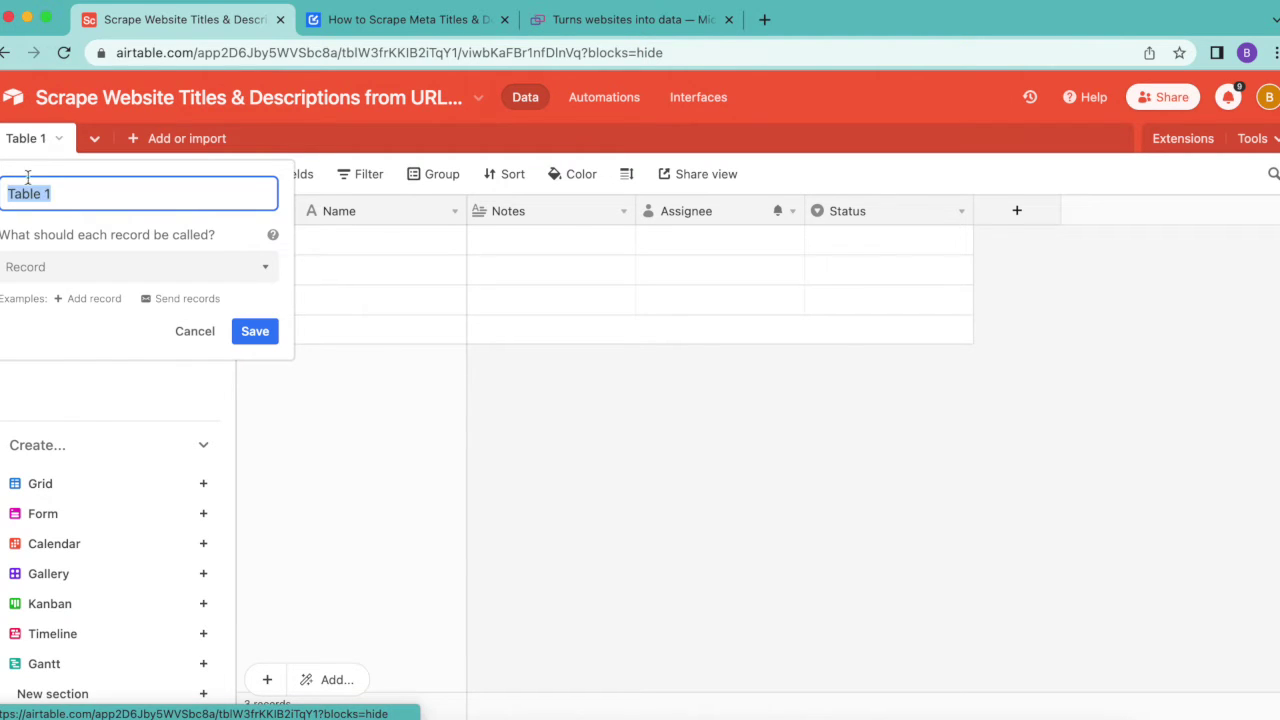
{"action": "type", "text": "Websites/ URLs"}
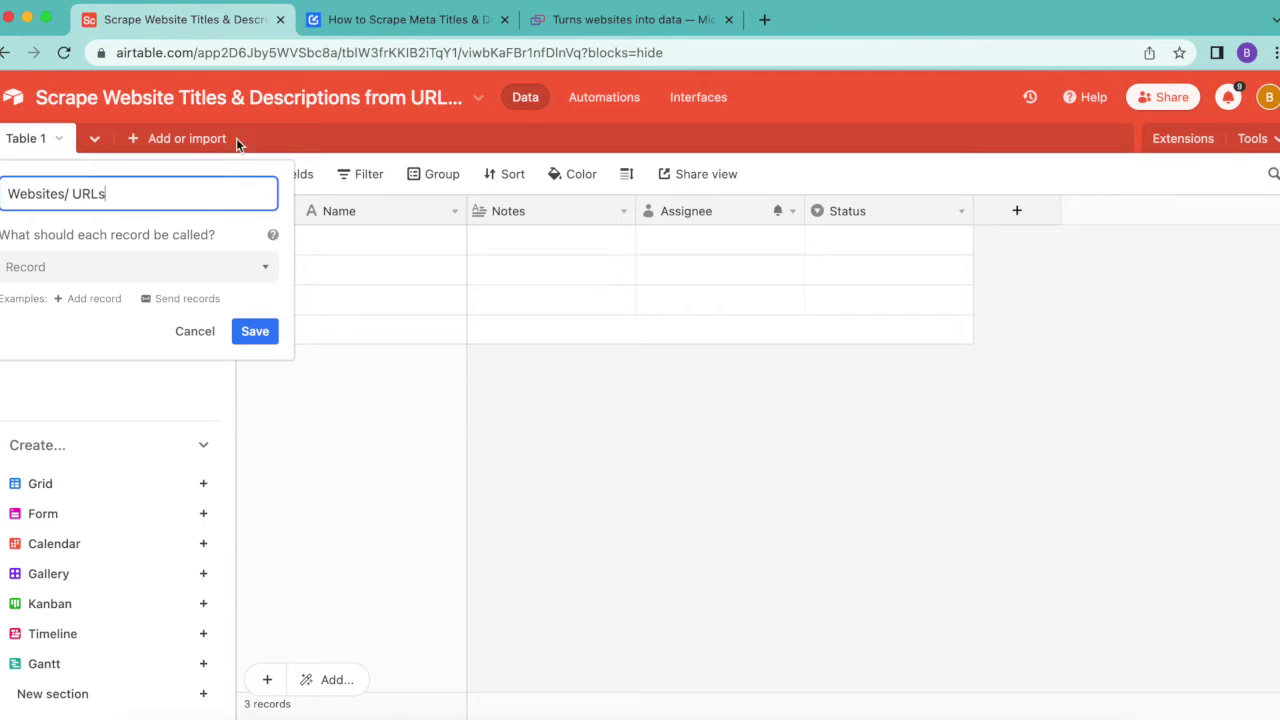
{"action": "left_click", "coordinate": [257, 331]}
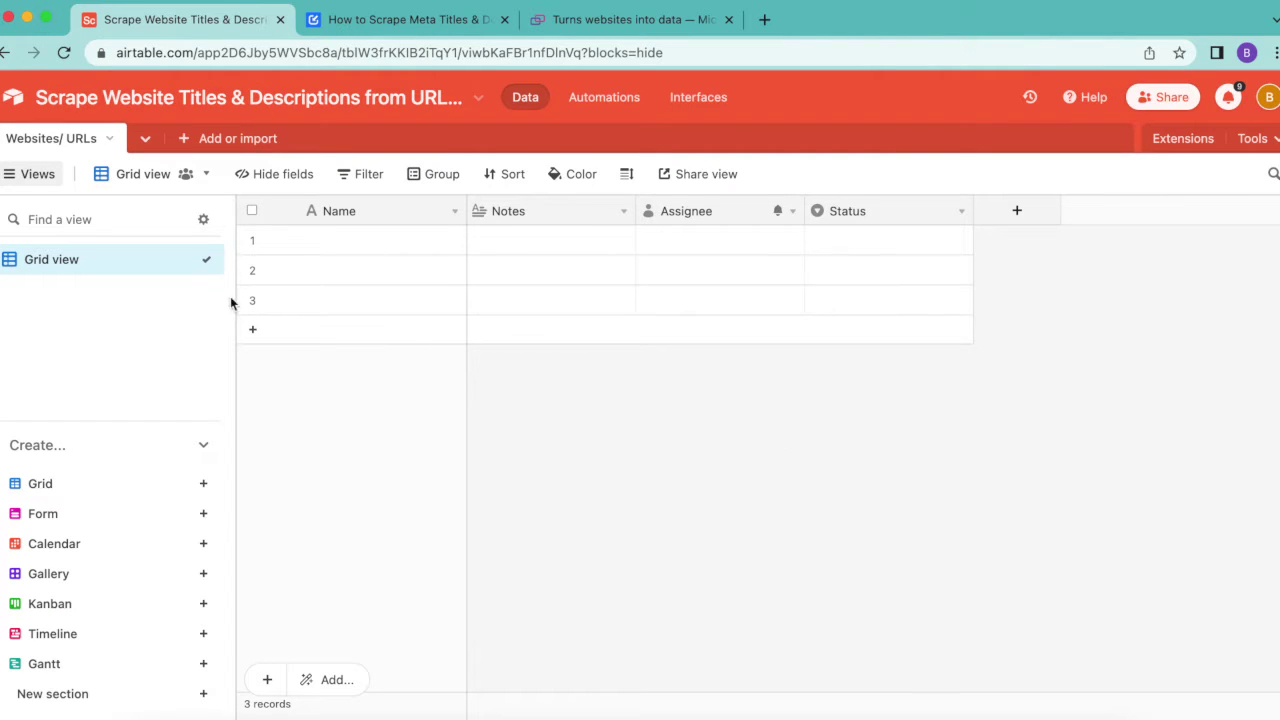
- Rename the primary Name field as "URL" and change its field type to URL
{"action": "double_click", "coordinate": [337, 212]}
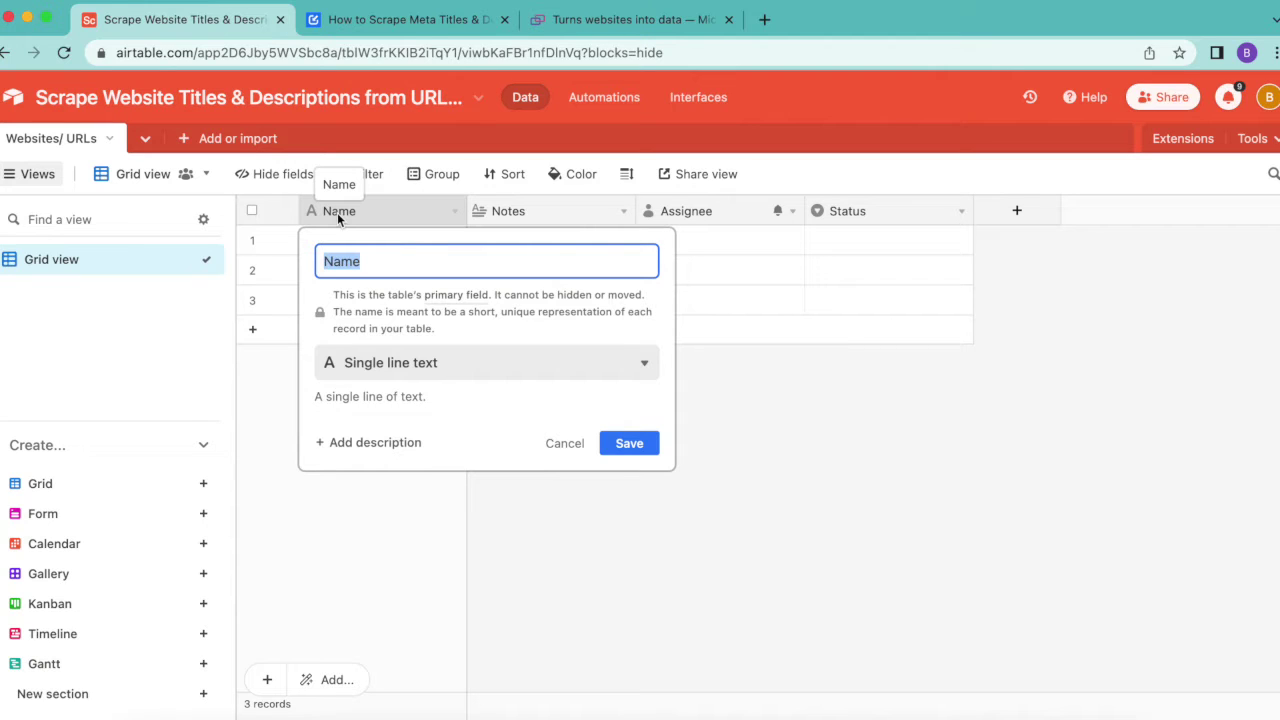
{"action": "type", "text": "URL"}
{"action": "left_click", "coordinate": [460, 363]}
{"action": "type", "text": "ur"}
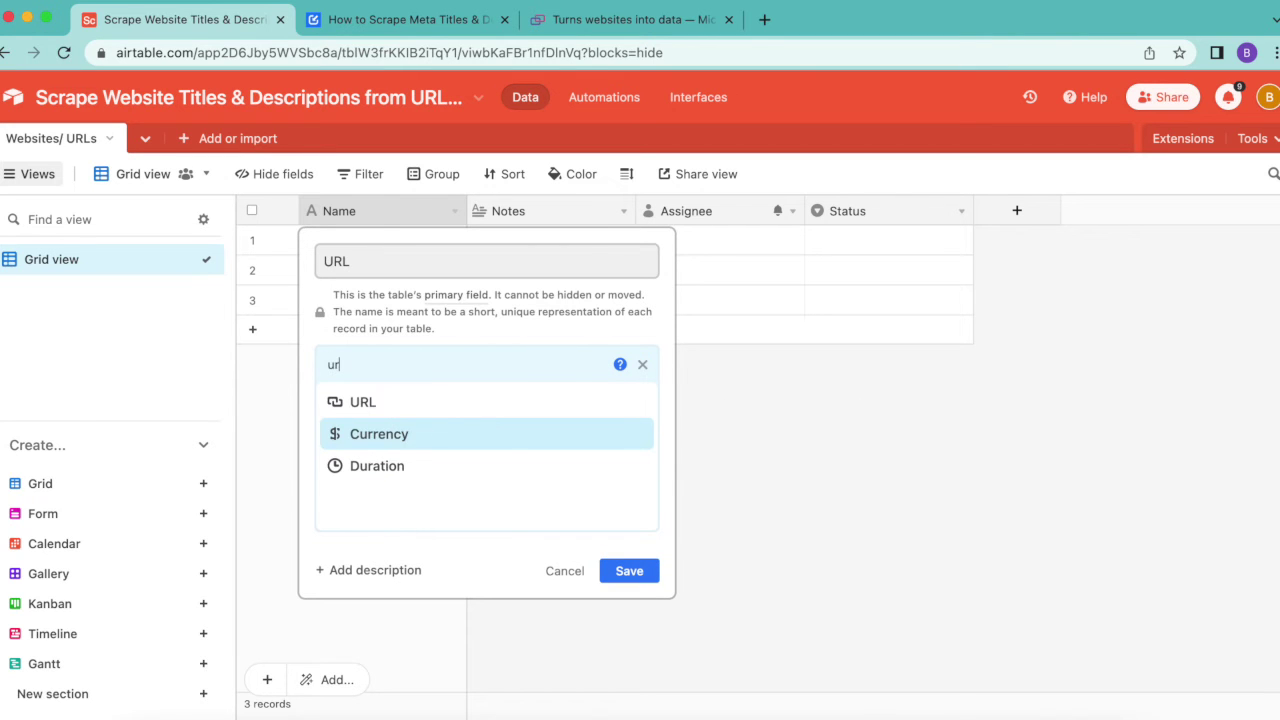
{"action": "left_click", "coordinate": [395, 404]}
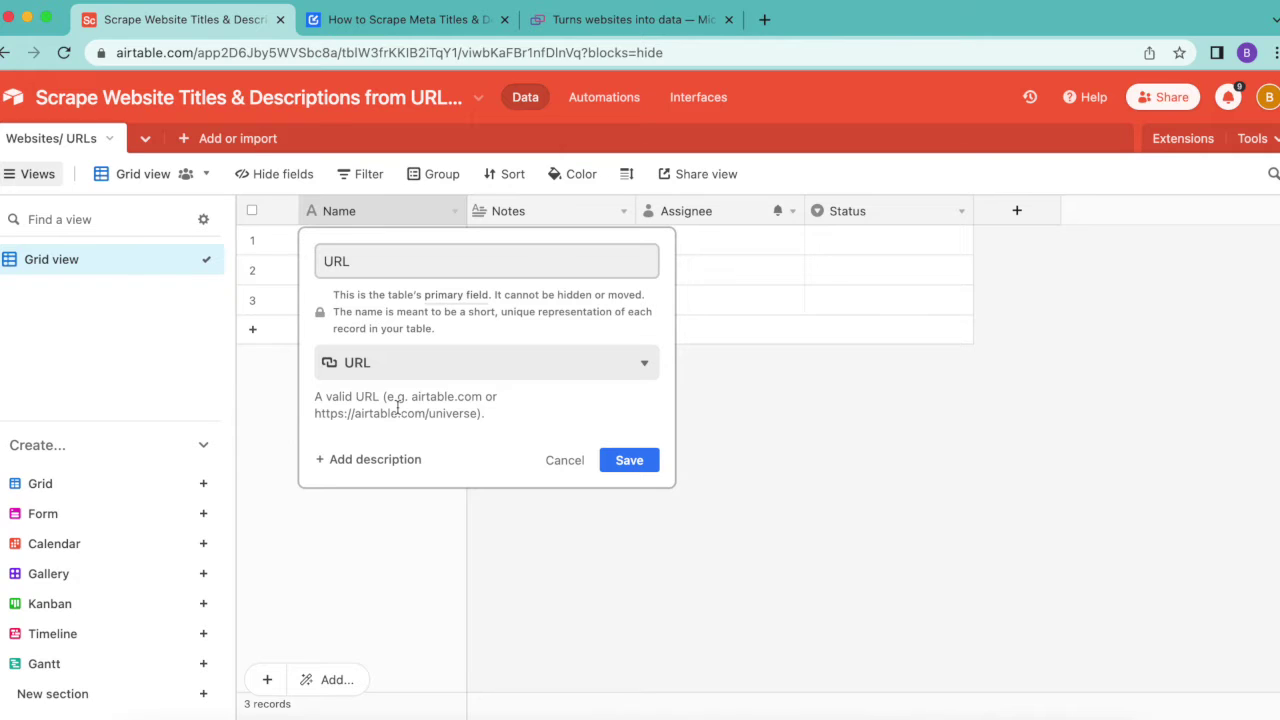
{"action": "left_click", "coordinate": [615, 466]}
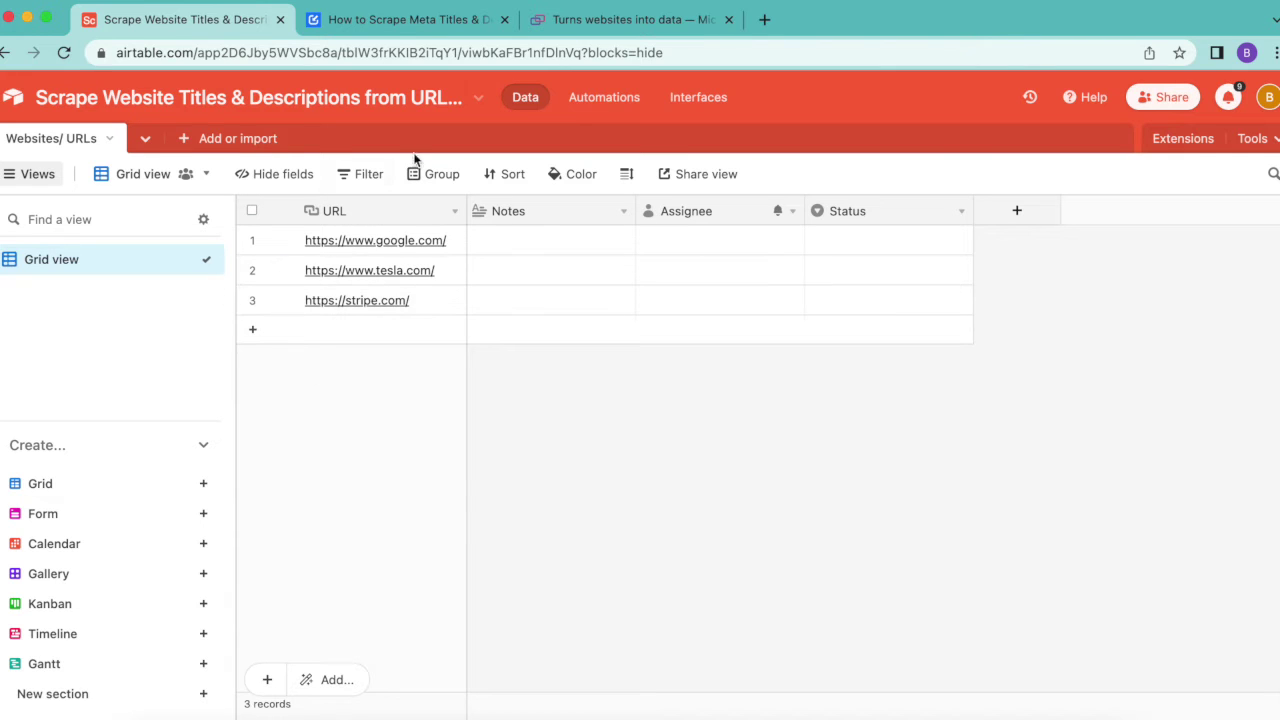
- Rename the Notes field as "Title" with Long text as its field type
{"action": "left_click", "coordinate": [552, 213]}
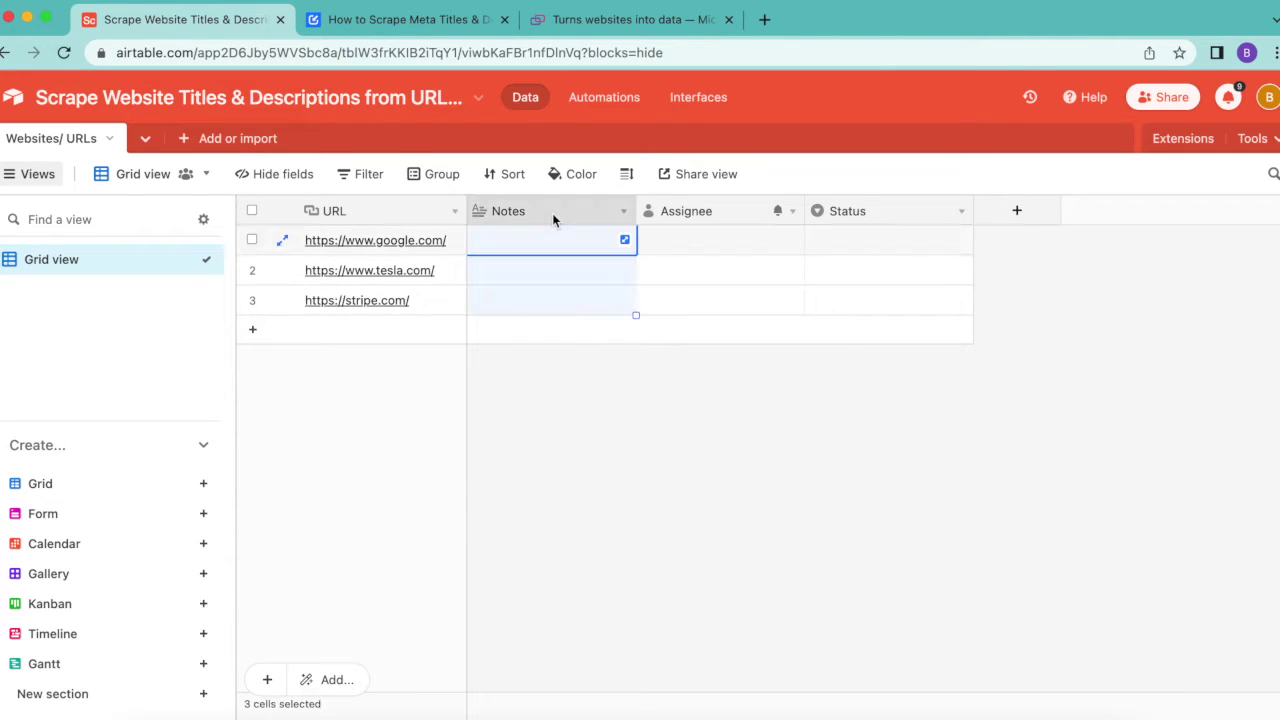
{"action": "double_click", "coordinate": [552, 213]}
{"action": "type", "text": "Title"}
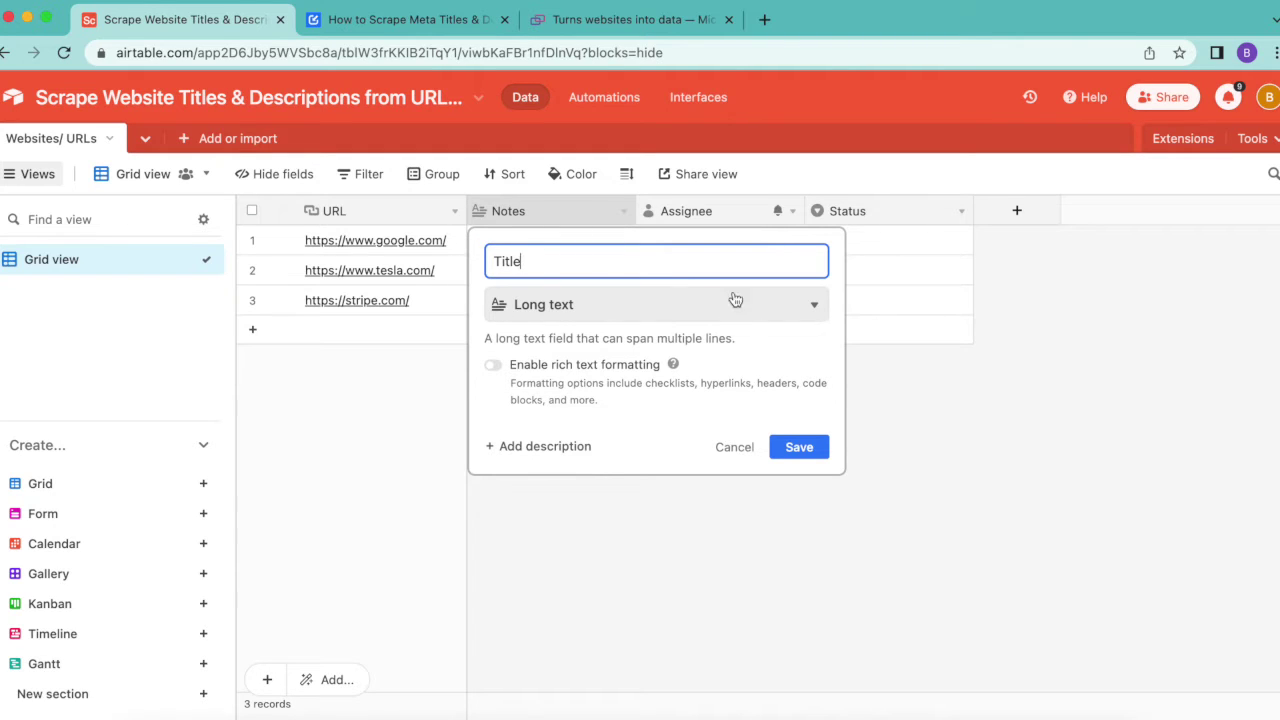
{"action": "left_click", "coordinate": [567, 322]}
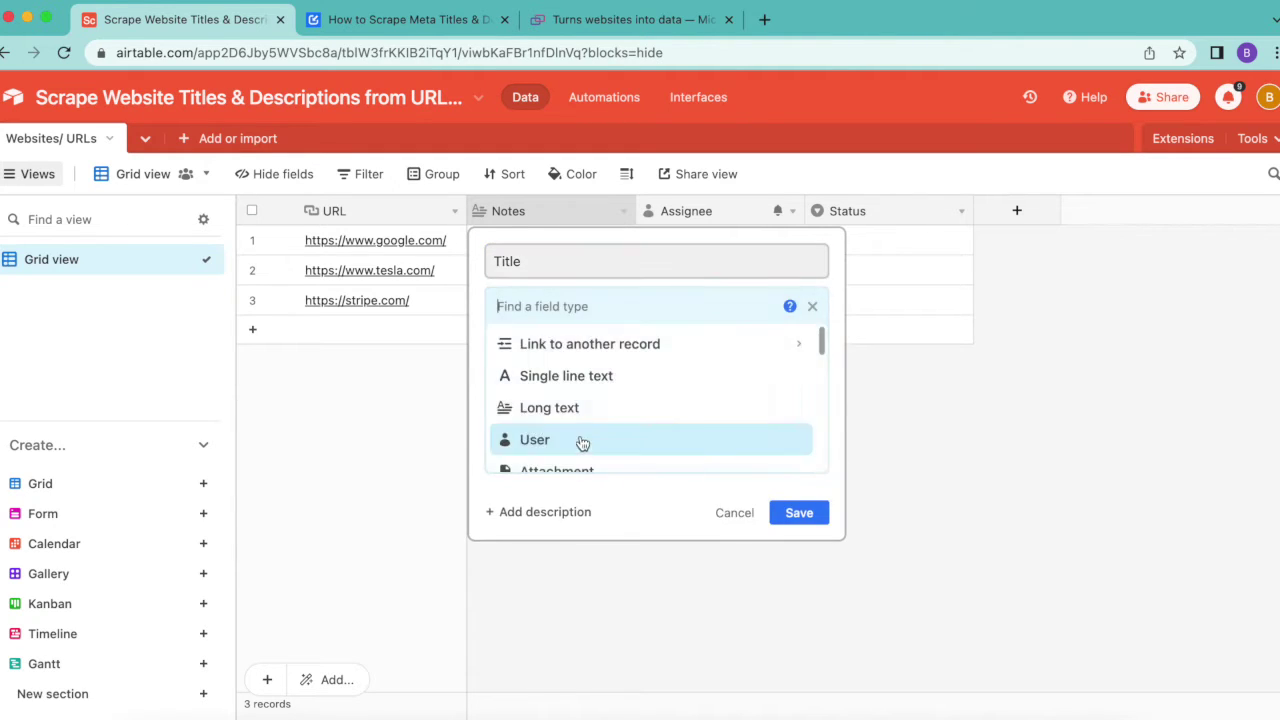
{"action": "left_click", "coordinate": [585, 410]}
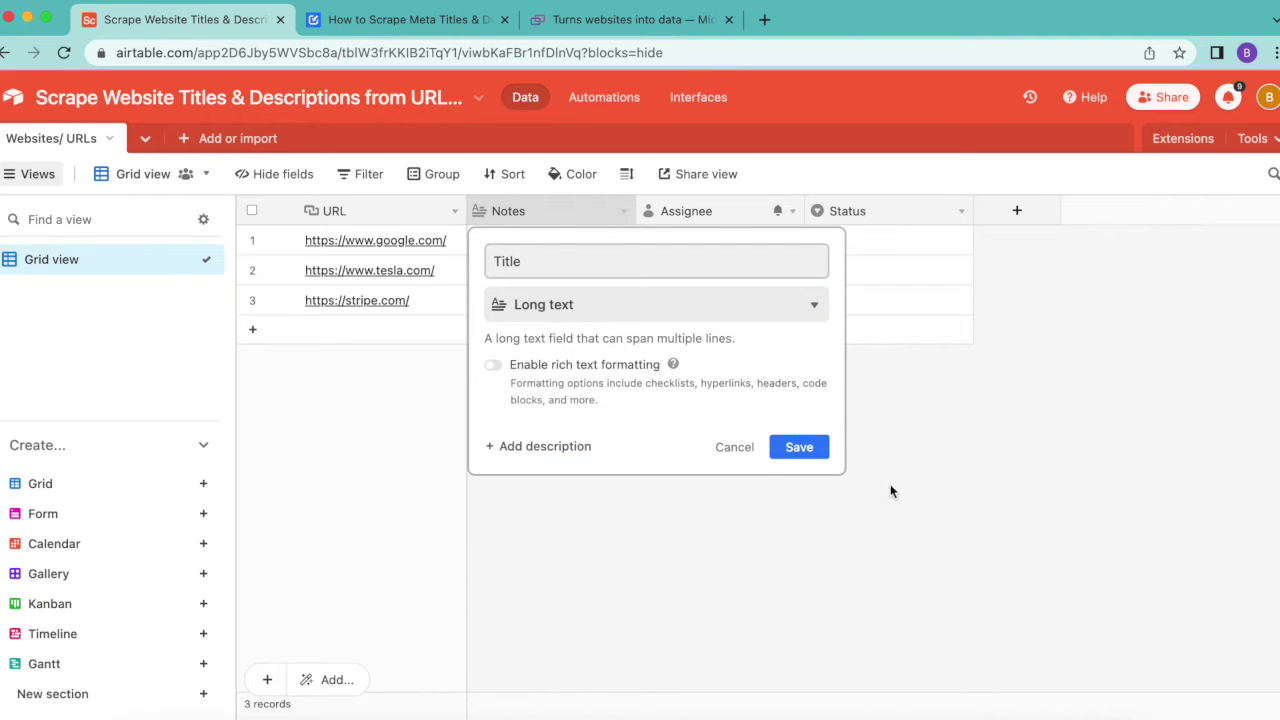
{"action": "left_click", "coordinate": [812, 452]}
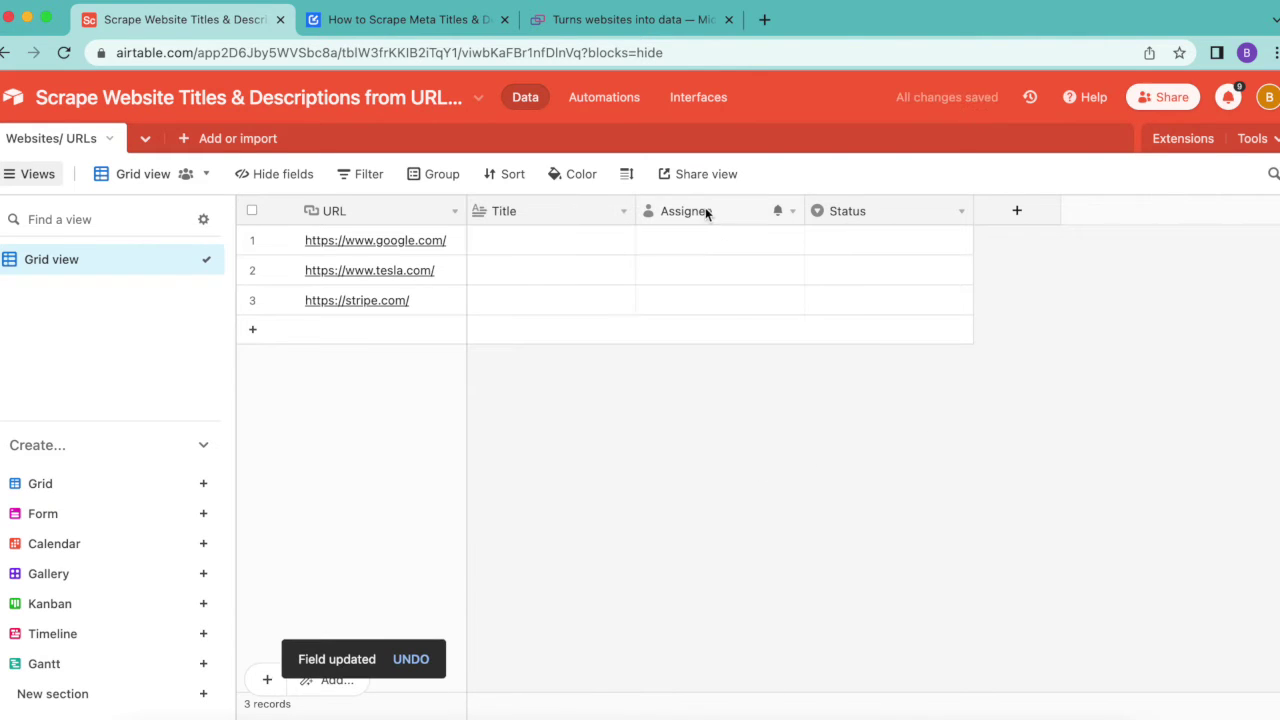
- Rename the Assignee field as "Description" and change its field type to Long text
{"action": "double_click", "coordinate": [705, 211]}
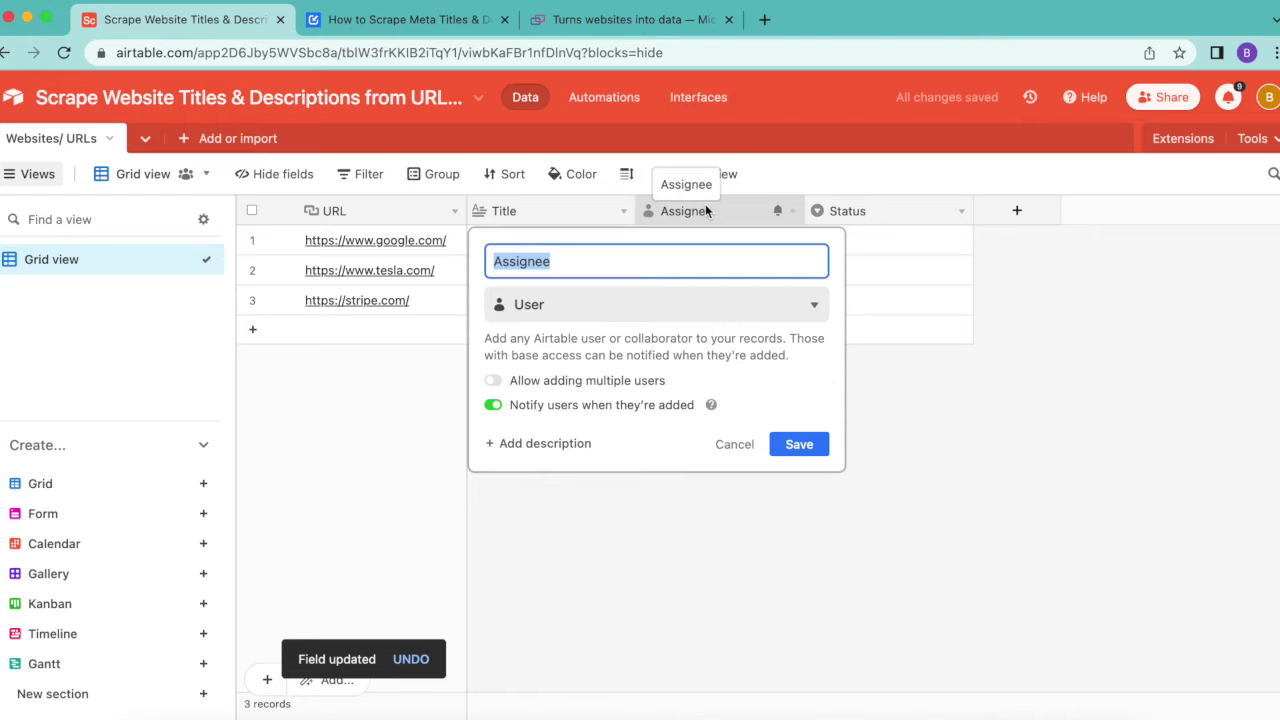
{"action": "type", "text": "Description"}
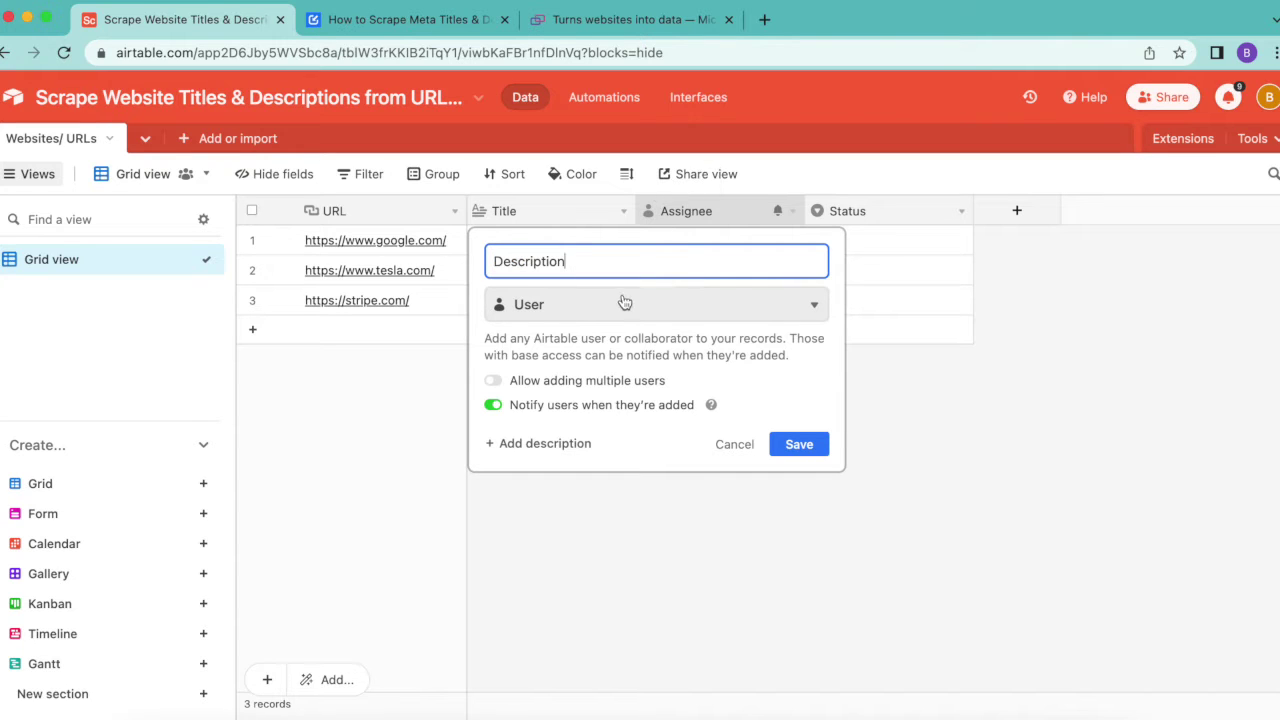
{"action": "left_click", "coordinate": [626, 305]}
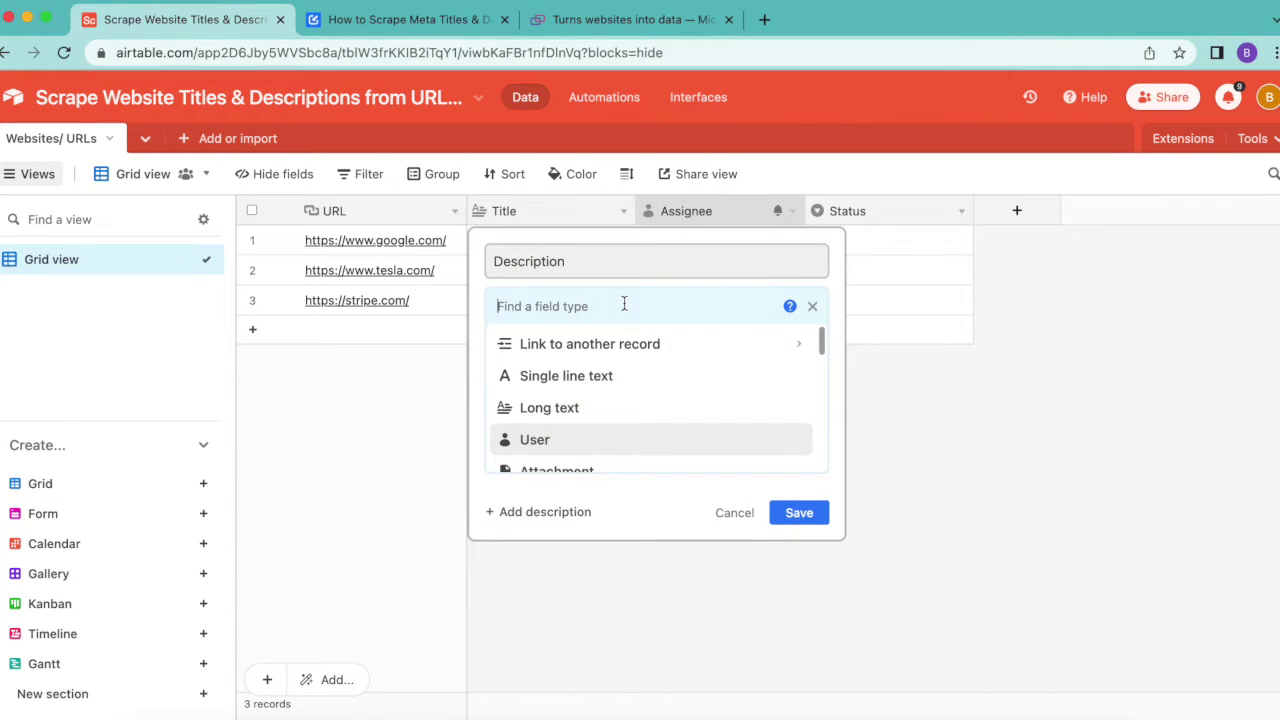
{"action": "left_click", "coordinate": [605, 416]}
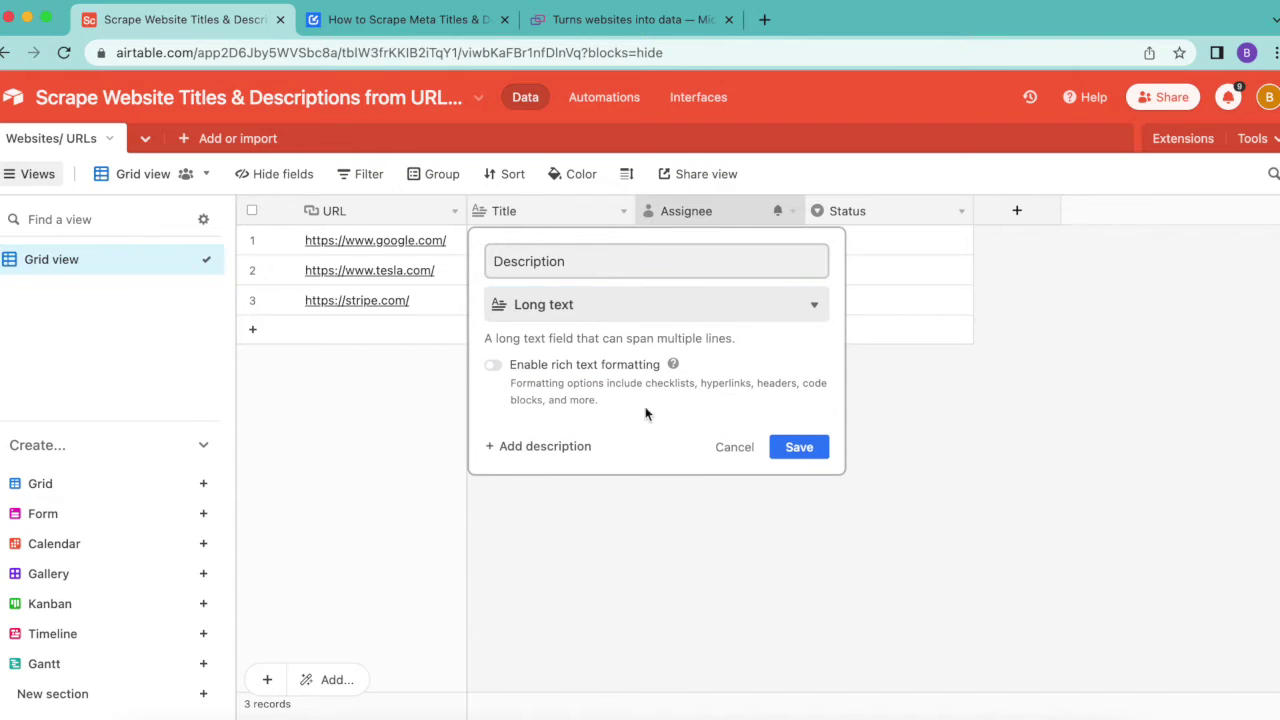
{"action": "left_click", "coordinate": [810, 456]}
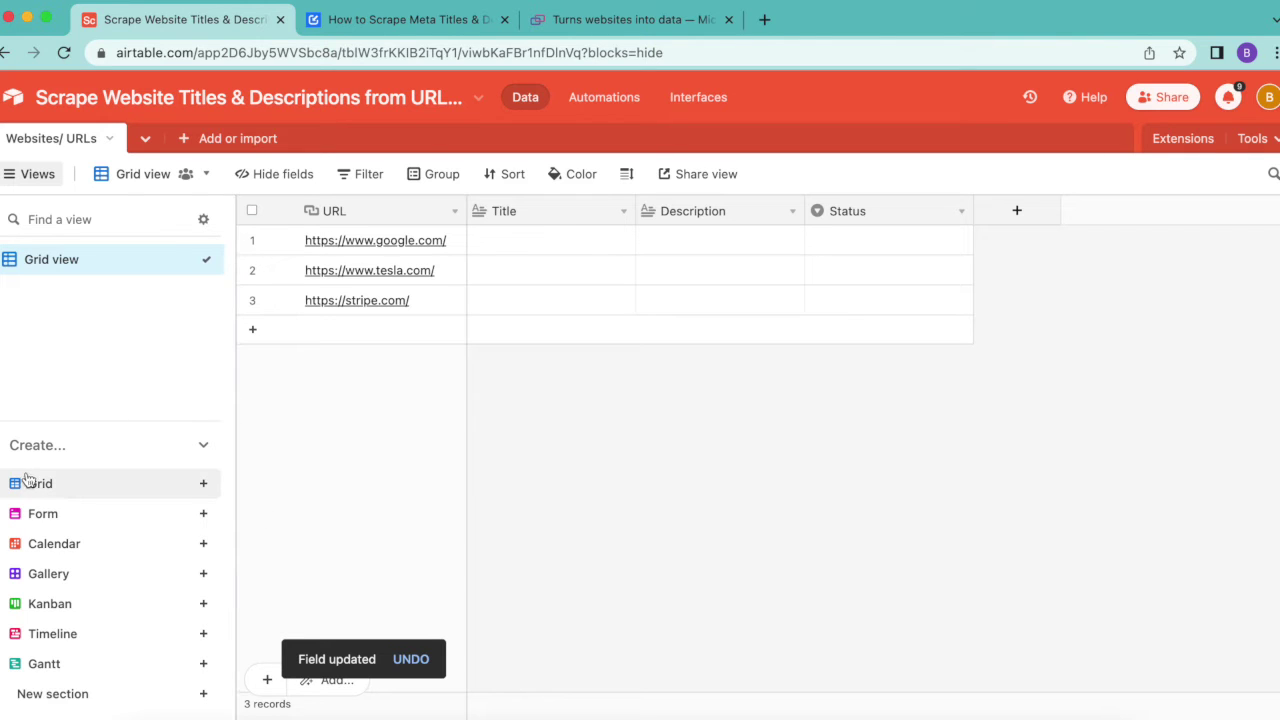
- Create a new collaborative grid view named "Needs Info" for the Websites/ URLs table
{"action": "mouse_move", "coordinate": [44, 488]}
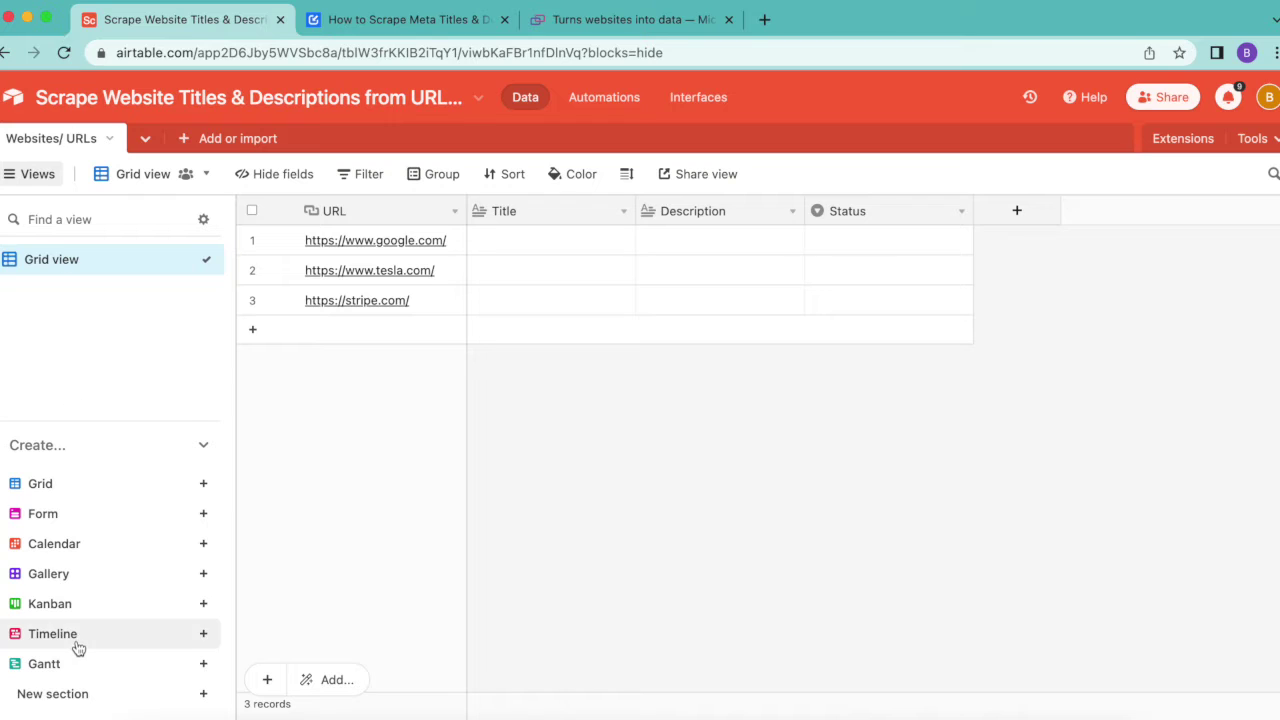
{"action": "left_click", "coordinate": [203, 486]}
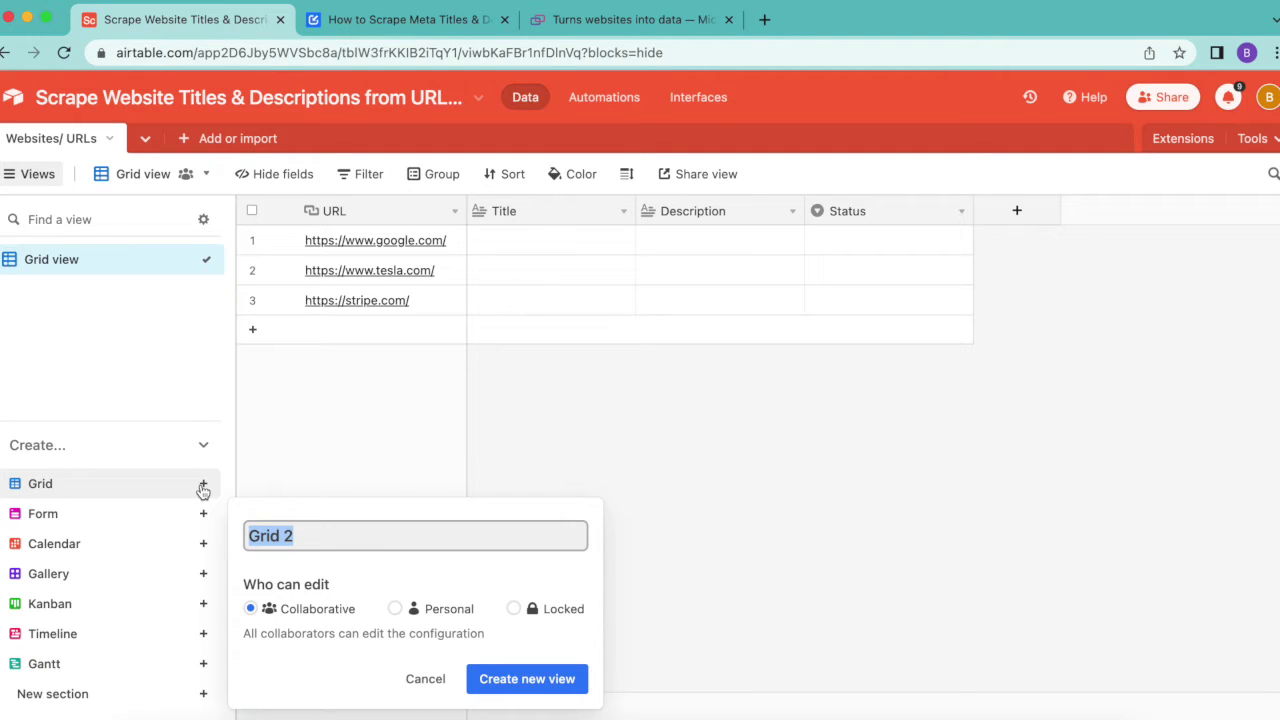
{"action": "type", "text": "Needs Info"}
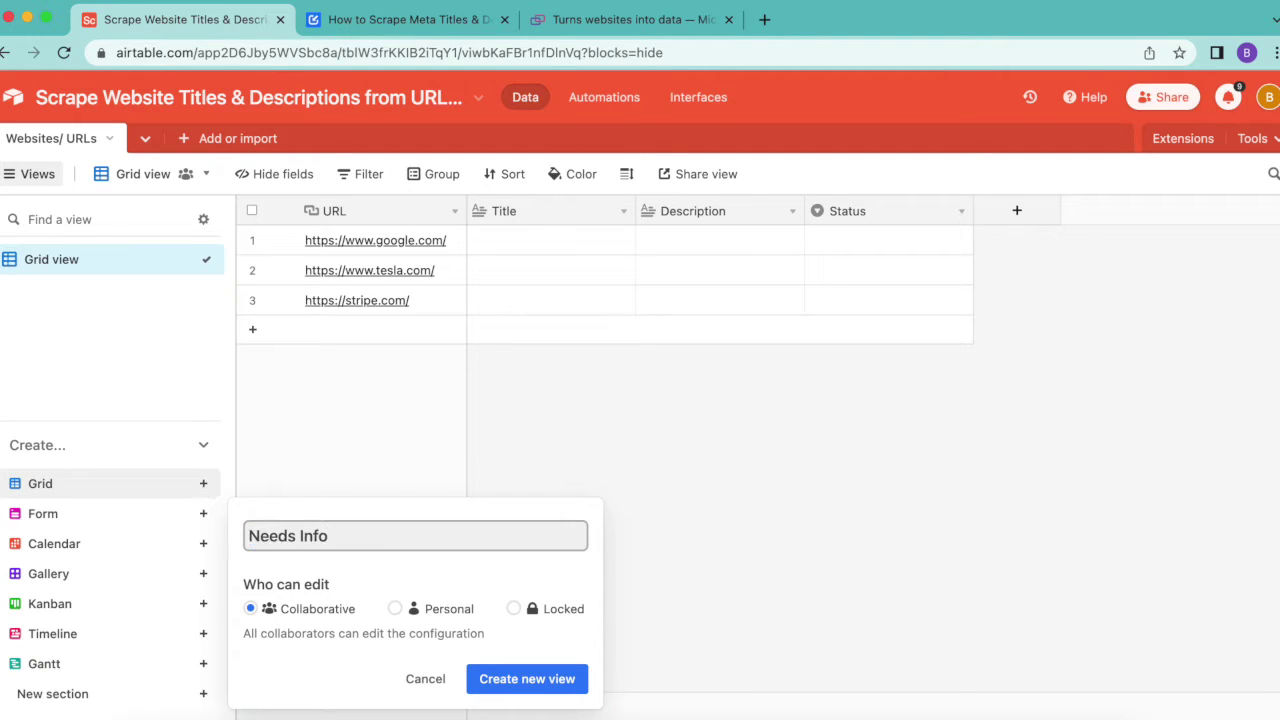
{"action": "left_click", "coordinate": [546, 676]}
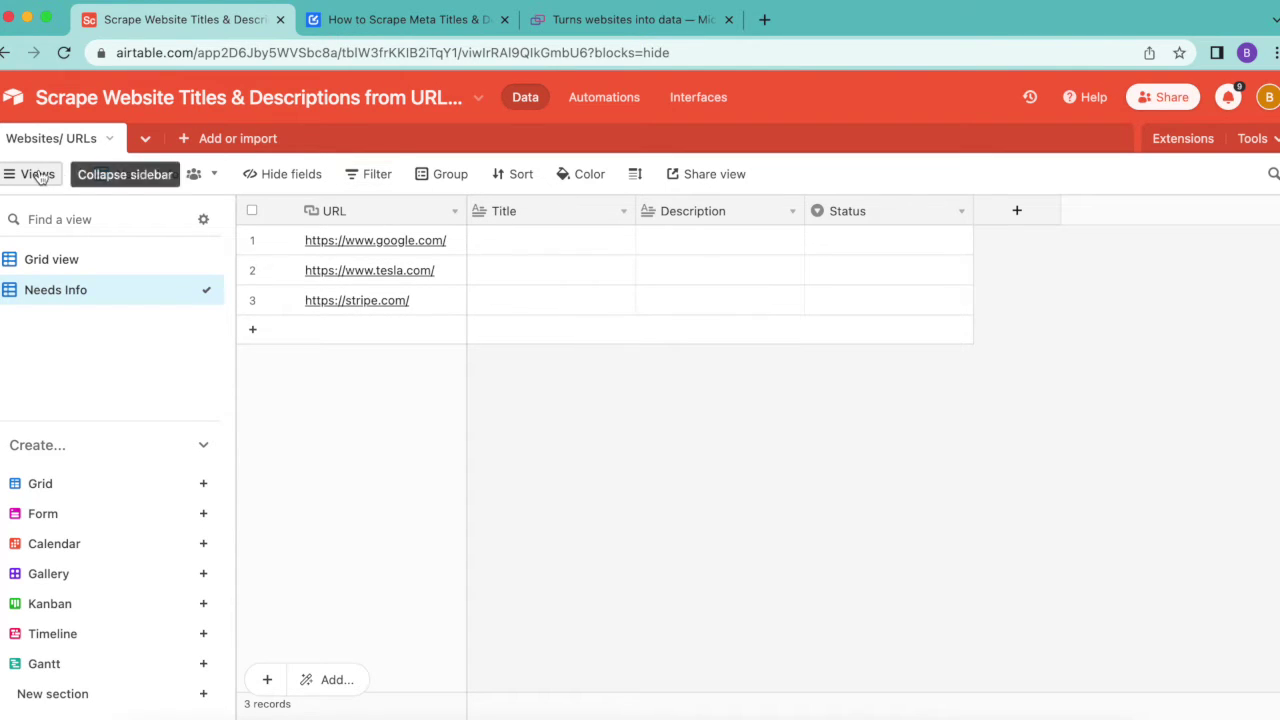
- Filter the Needs Info view to show records where URL is not empty
{"action": "left_click", "coordinate": [357, 176]}
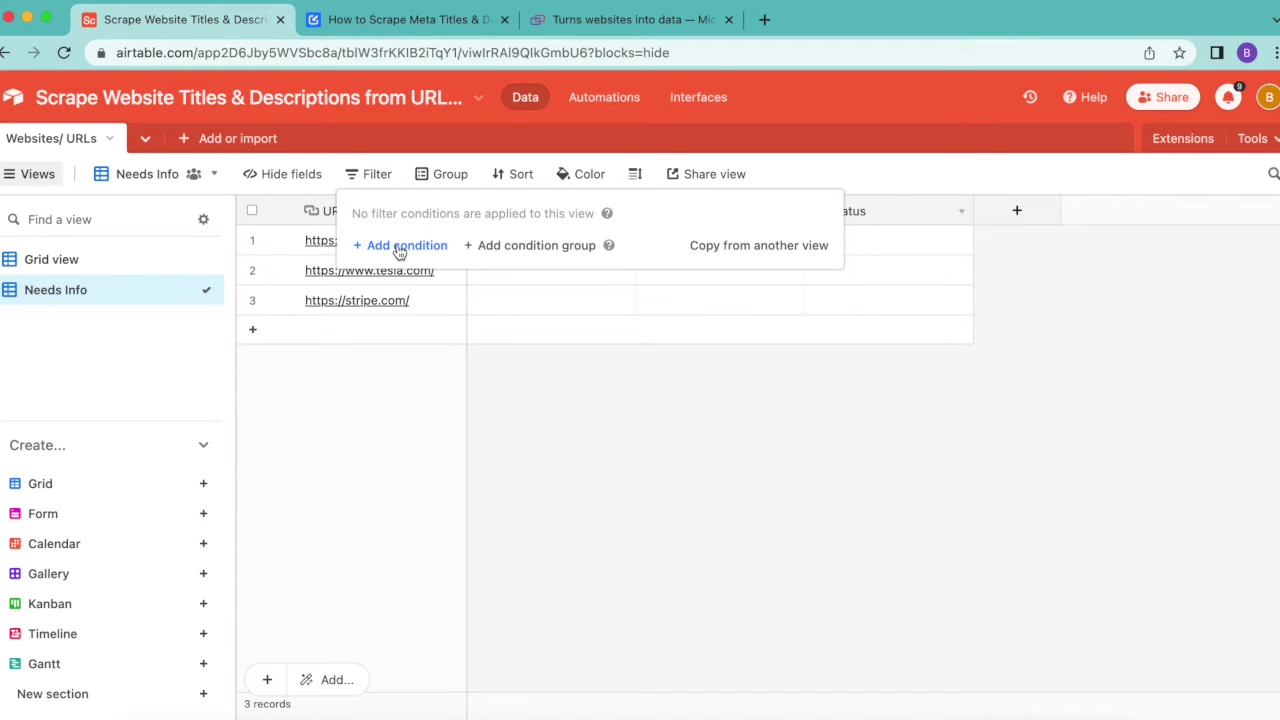
{"action": "left_click", "coordinate": [400, 247]}
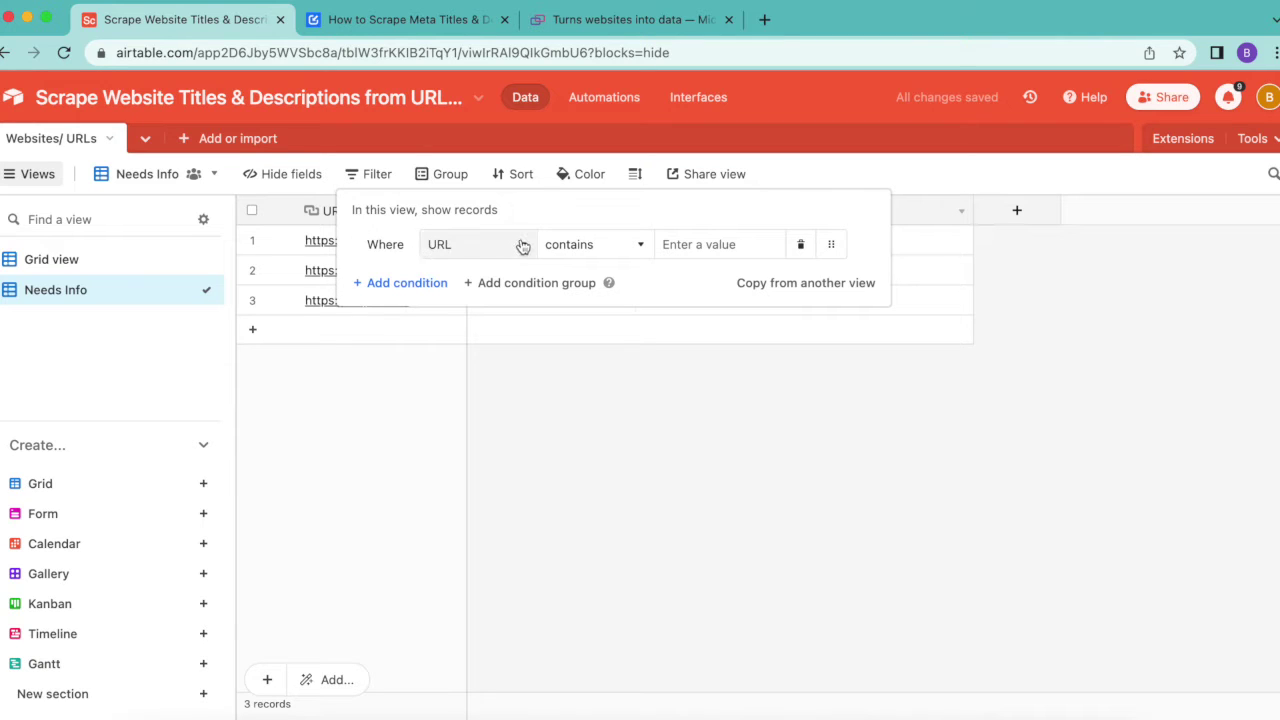
{"action": "left_click", "coordinate": [580, 248]}
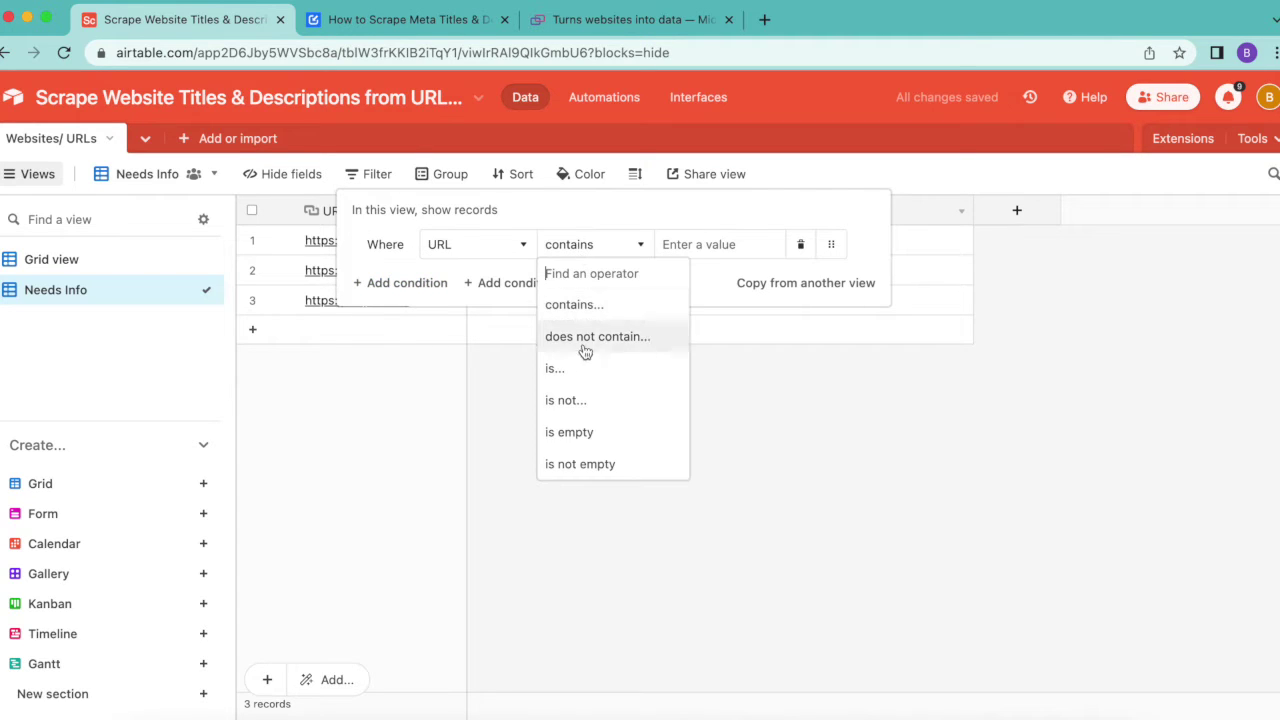
{"action": "left_click", "coordinate": [594, 466]}
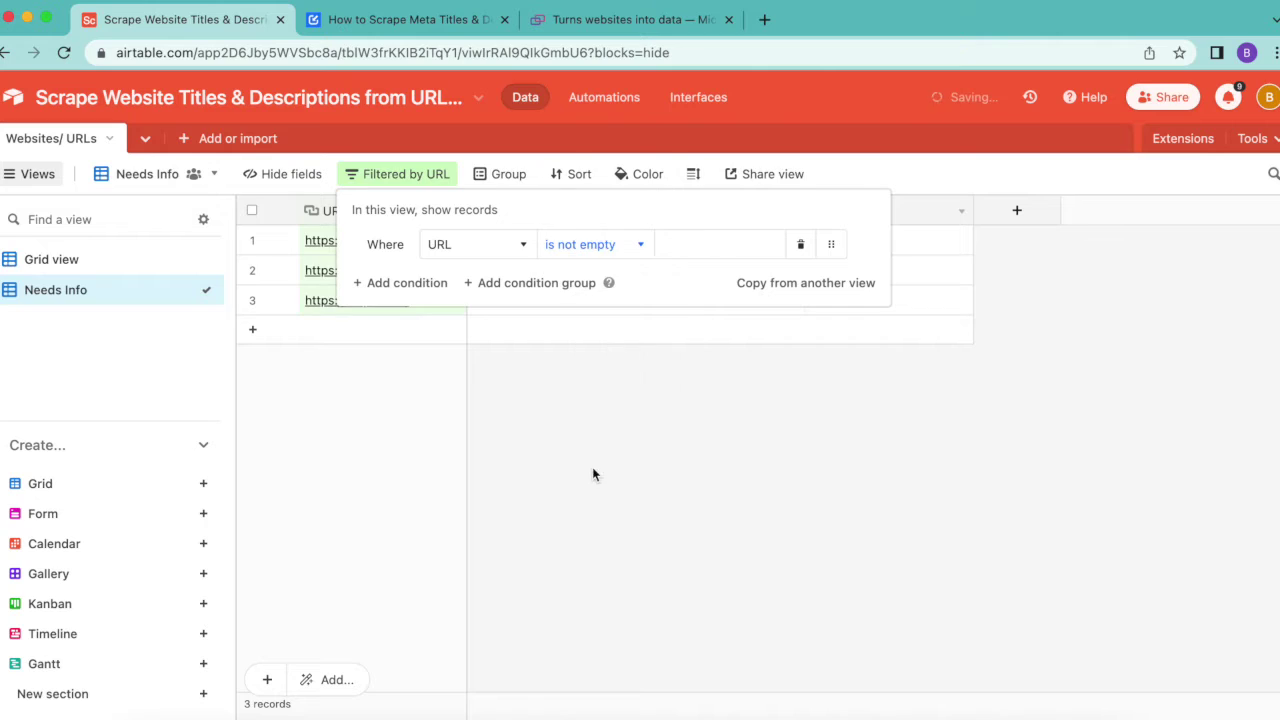
- Add a second filter condition to the Needs Info view requiring that Title is empty
{"action": "left_click", "coordinate": [414, 283]}
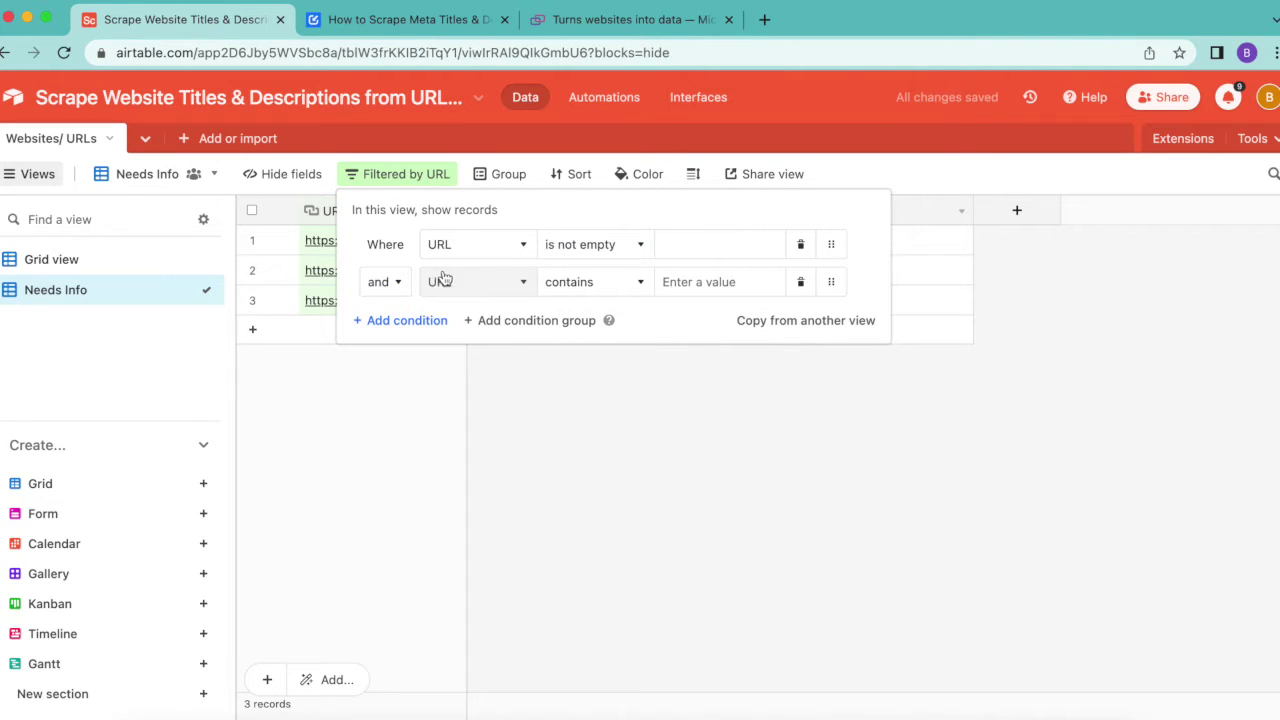
{"action": "left_click", "coordinate": [442, 280]}
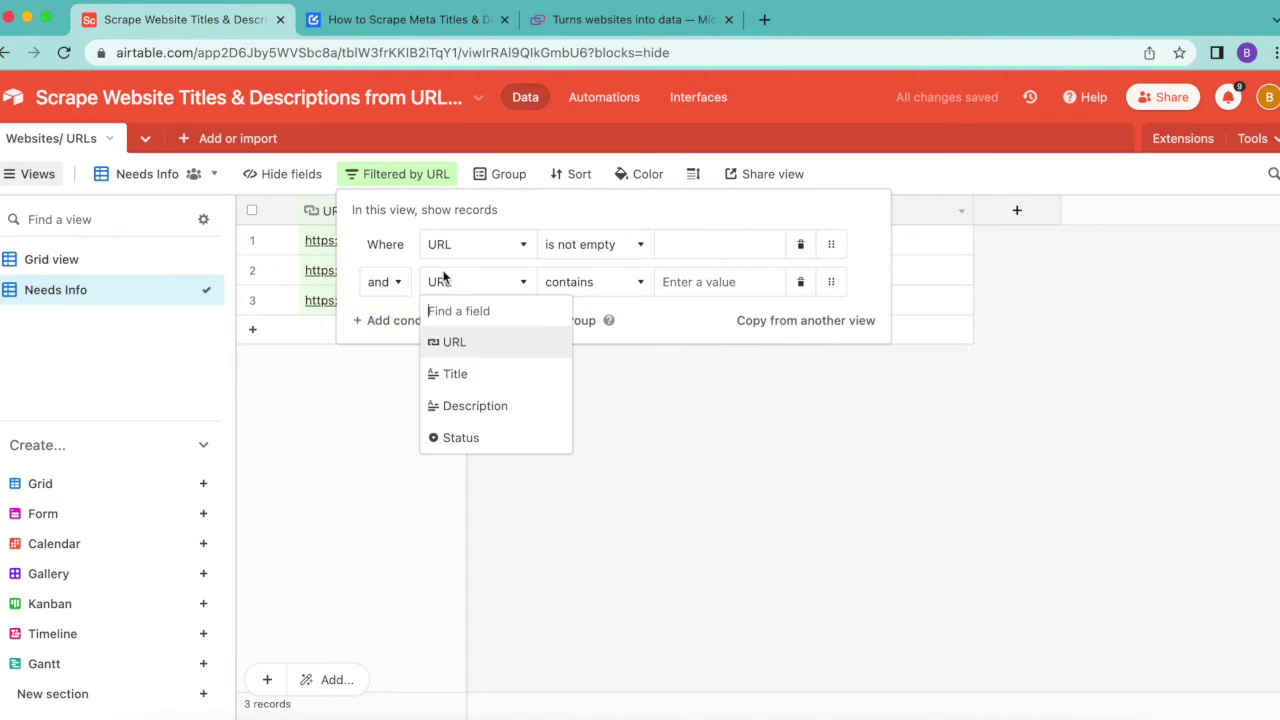
{"action": "left_click", "coordinate": [452, 372]}
{"action": "left_click", "coordinate": [623, 287]}
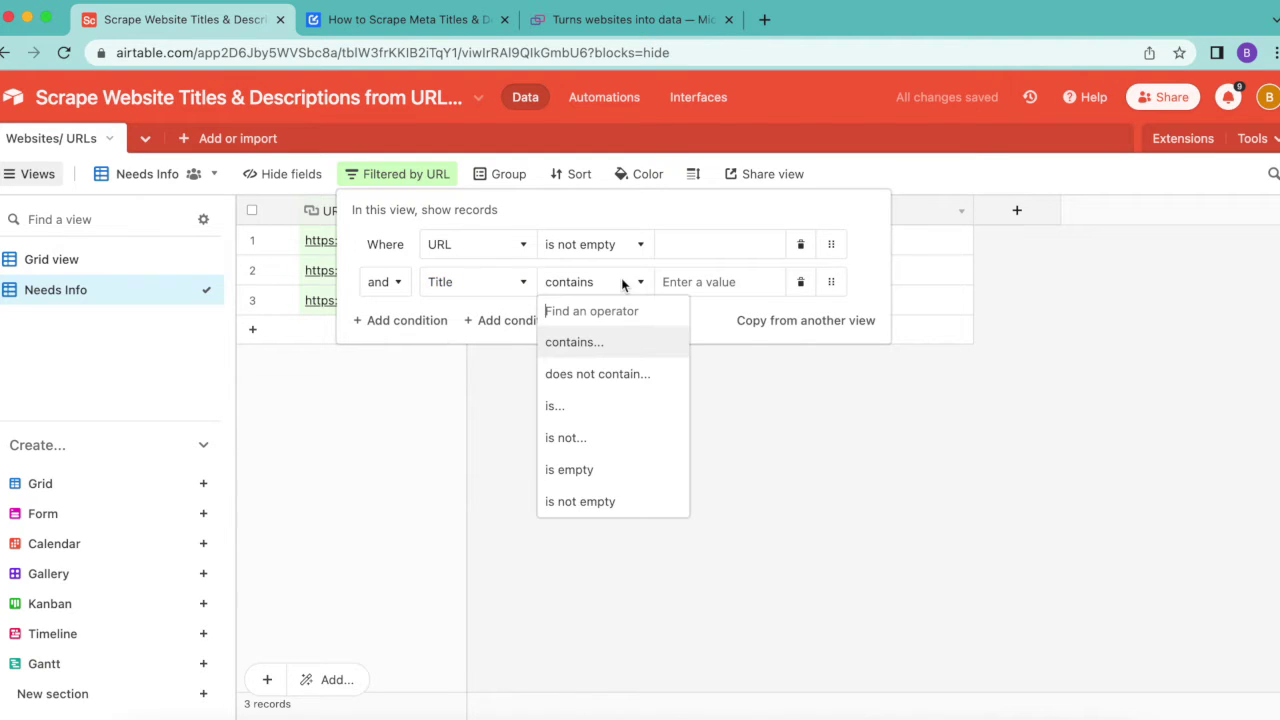
{"action": "left_click", "coordinate": [570, 469]}
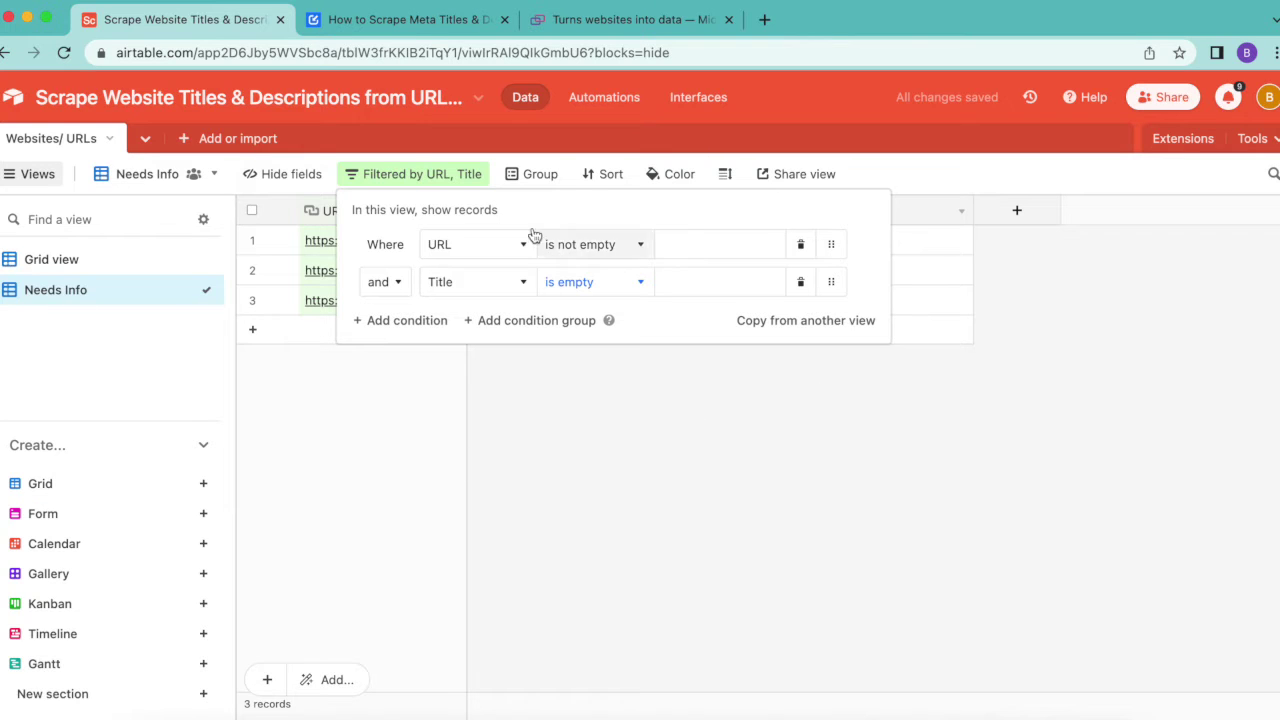
- Add a third filter condition to the Needs Info view requiring that Description is empty
{"action": "left_click", "coordinate": [380, 319]}
{"action": "left_click", "coordinate": [468, 320]}
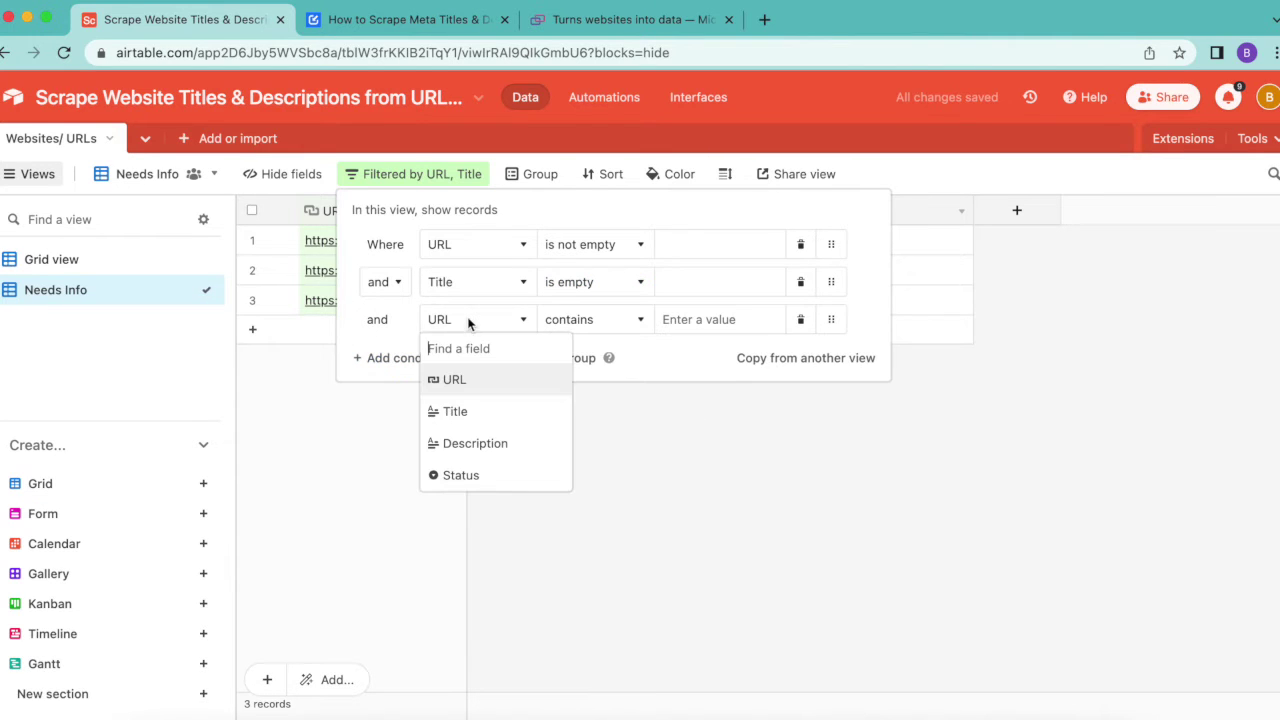
{"action": "left_click", "coordinate": [476, 444]}
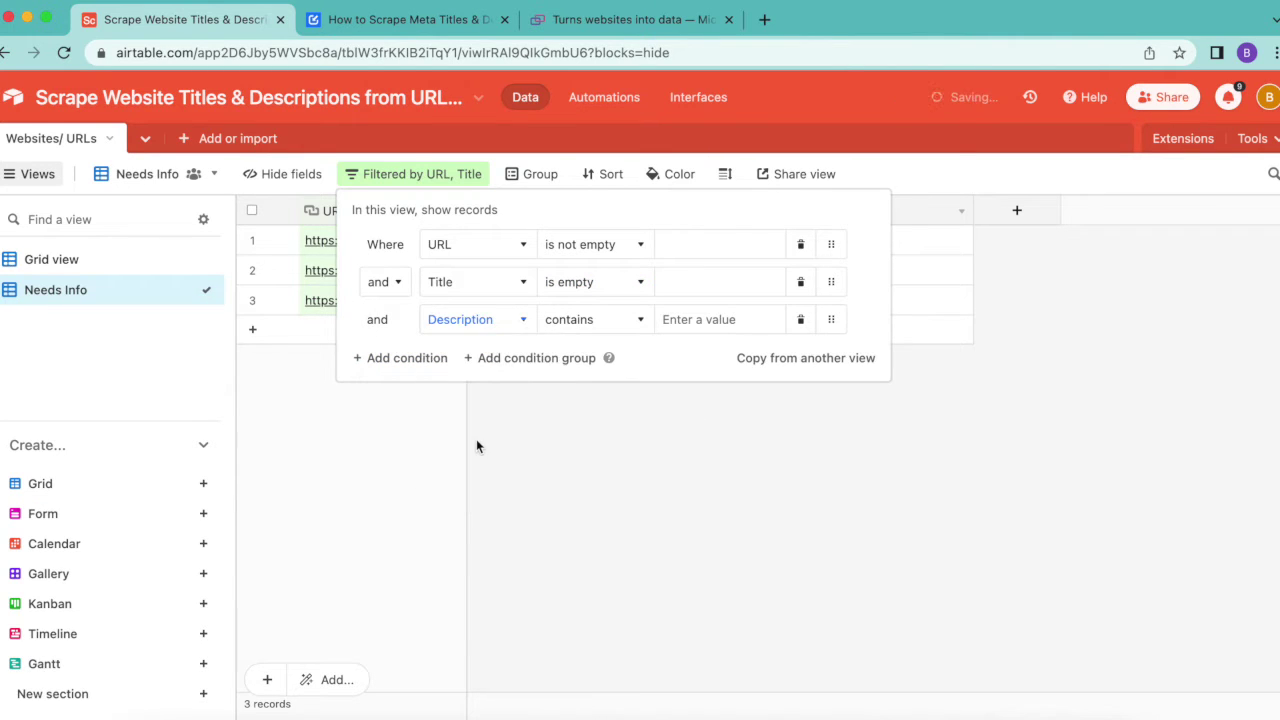
{"action": "left_click", "coordinate": [565, 325]}
{"action": "left_click", "coordinate": [582, 507]}
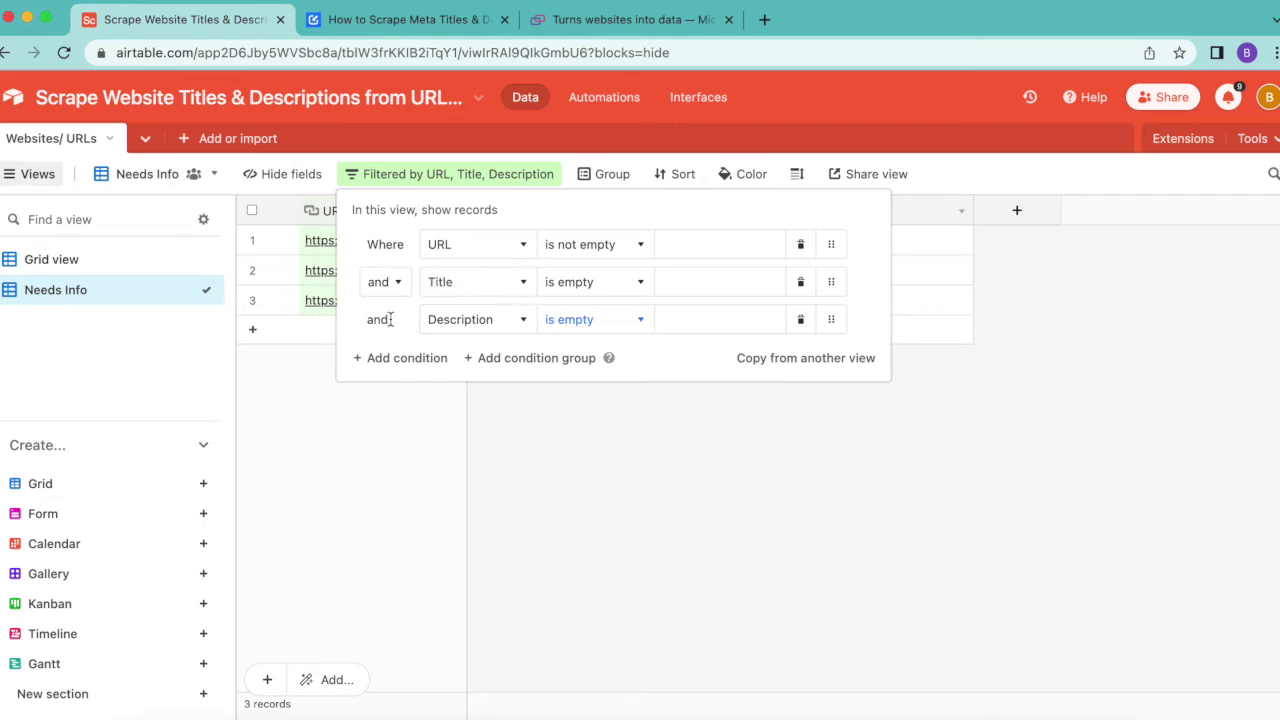
{"action": "left_click", "coordinate": [857, 591]}
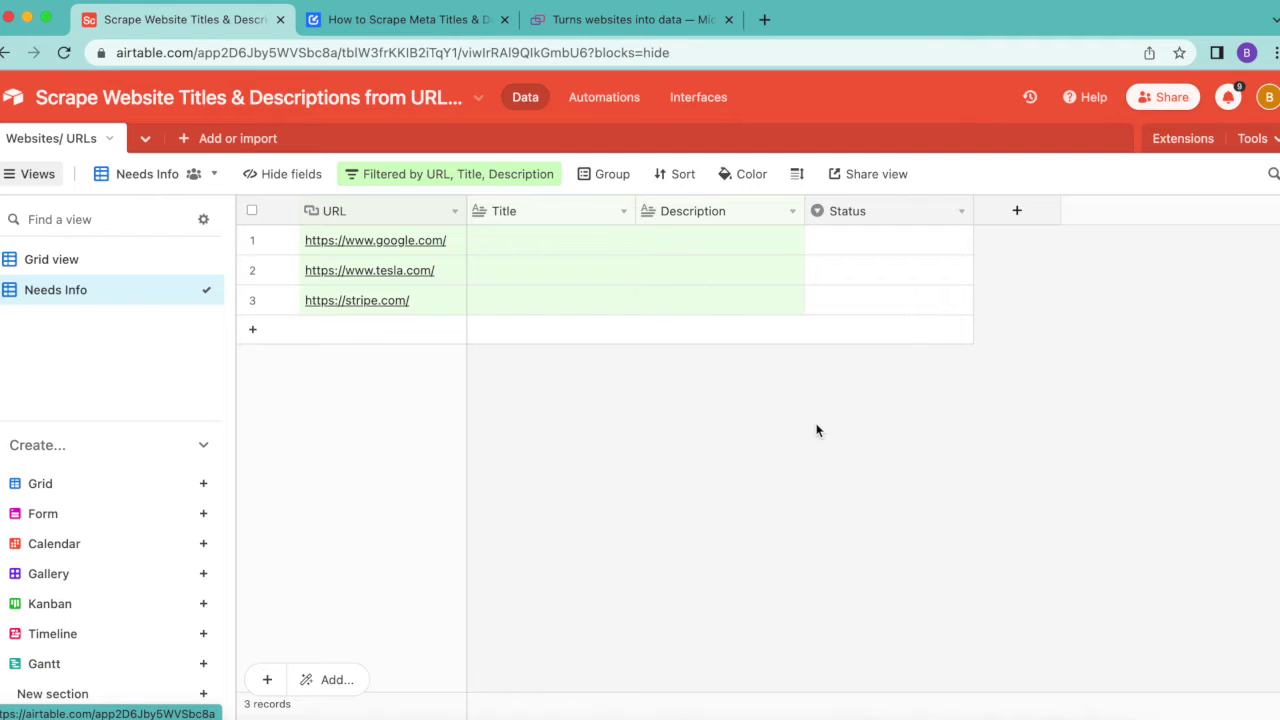
- Add the Data Fetcher extension from the marketplace to the base and sign up for it with Google
{"action": "left_click", "coordinate": [1175, 140]}
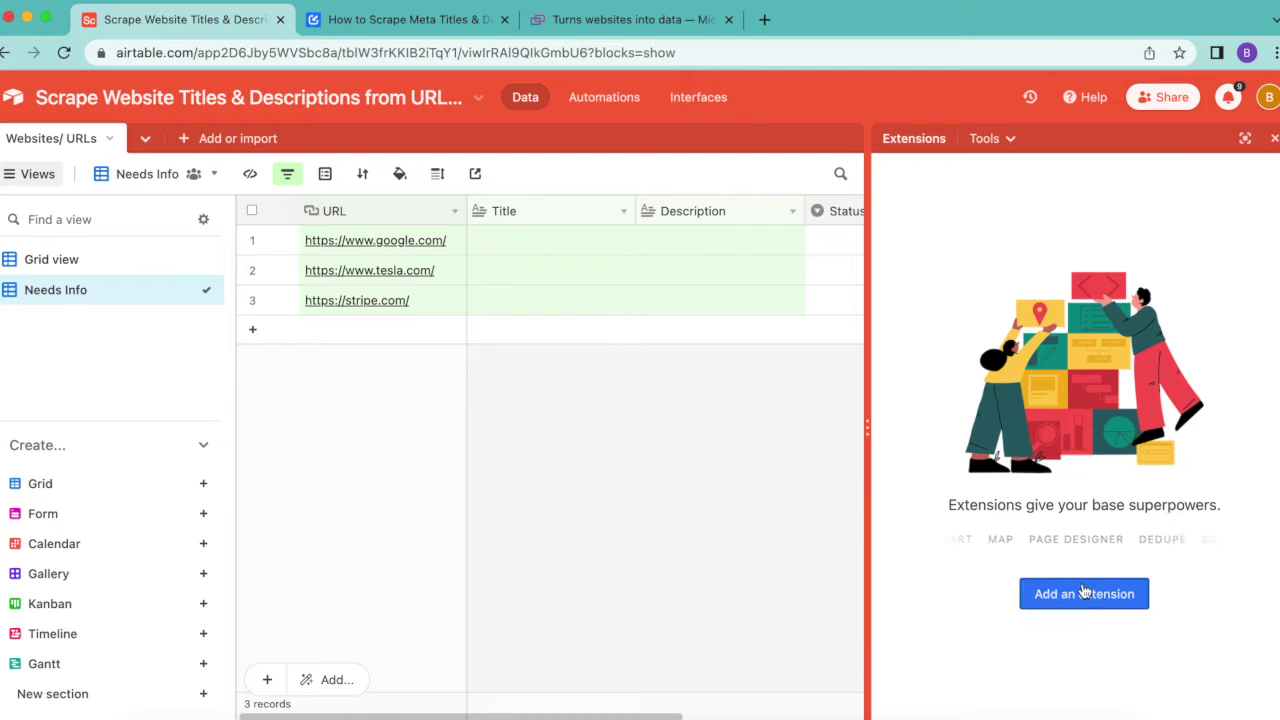
{"action": "left_click", "coordinate": [1084, 592]}
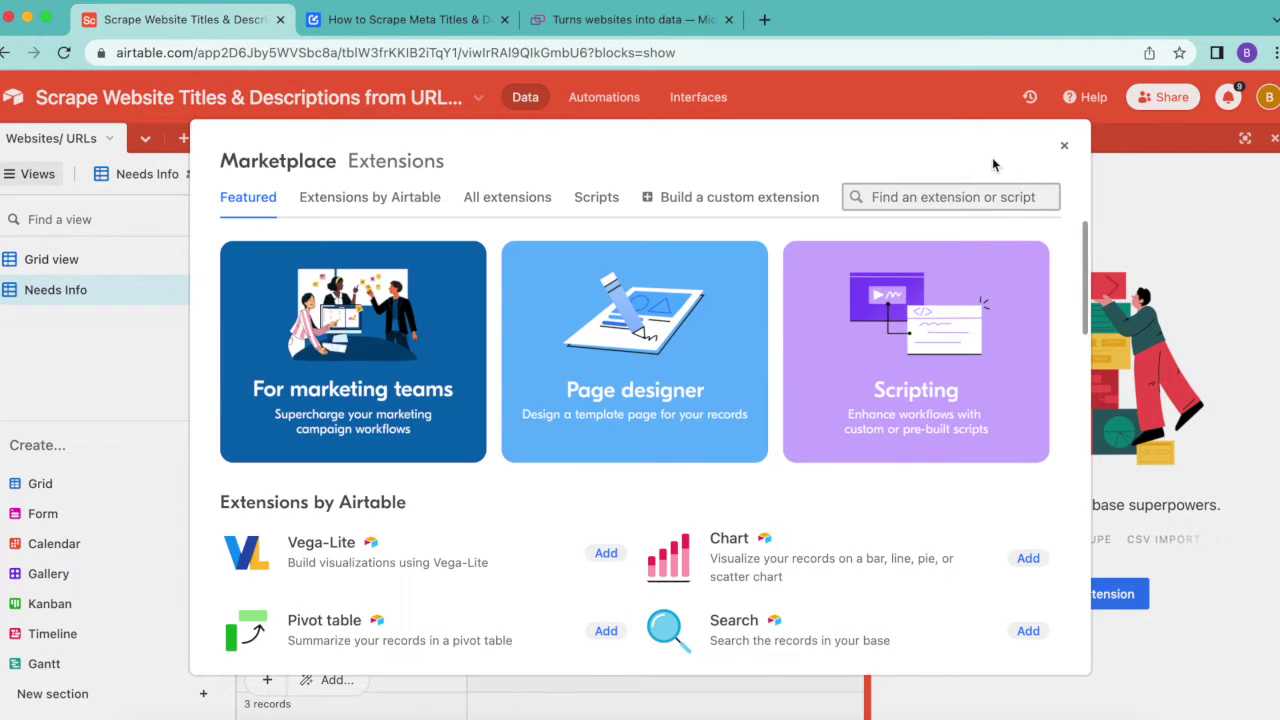
{"action": "left_click", "coordinate": [950, 197]}
{"action": "type", "text": "data fet"}
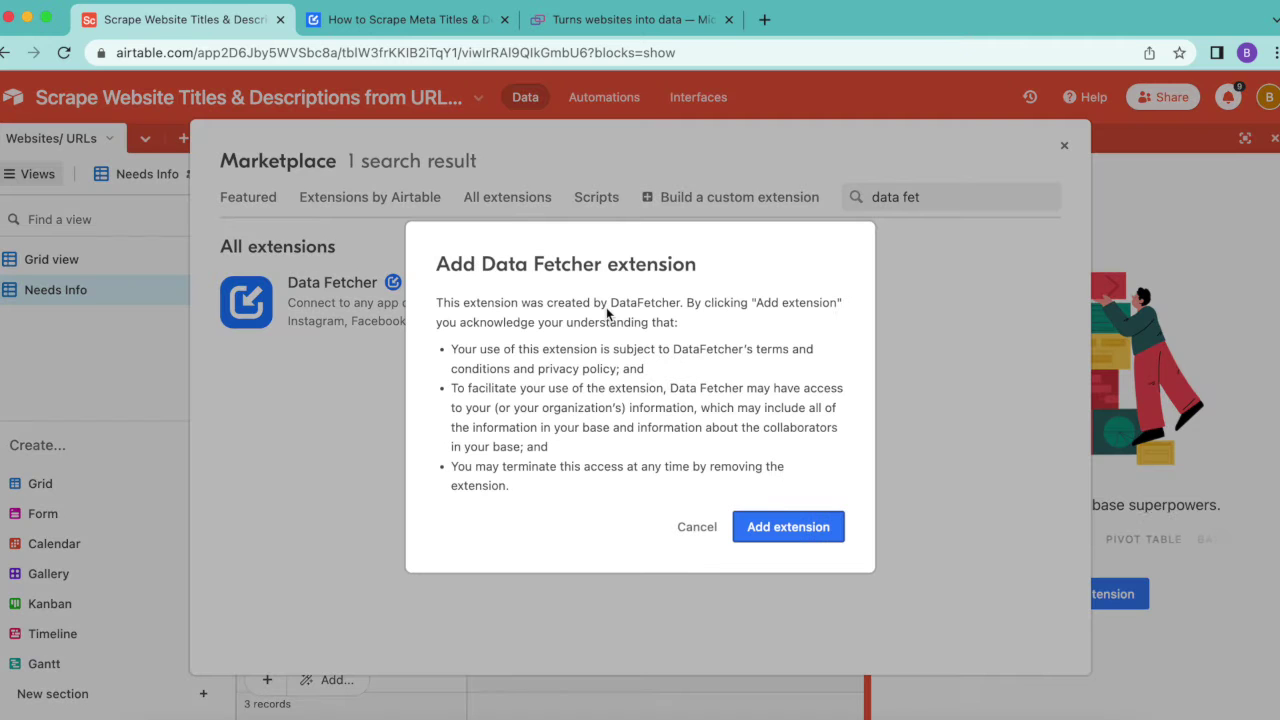
{"action": "left_click", "coordinate": [608, 302]}
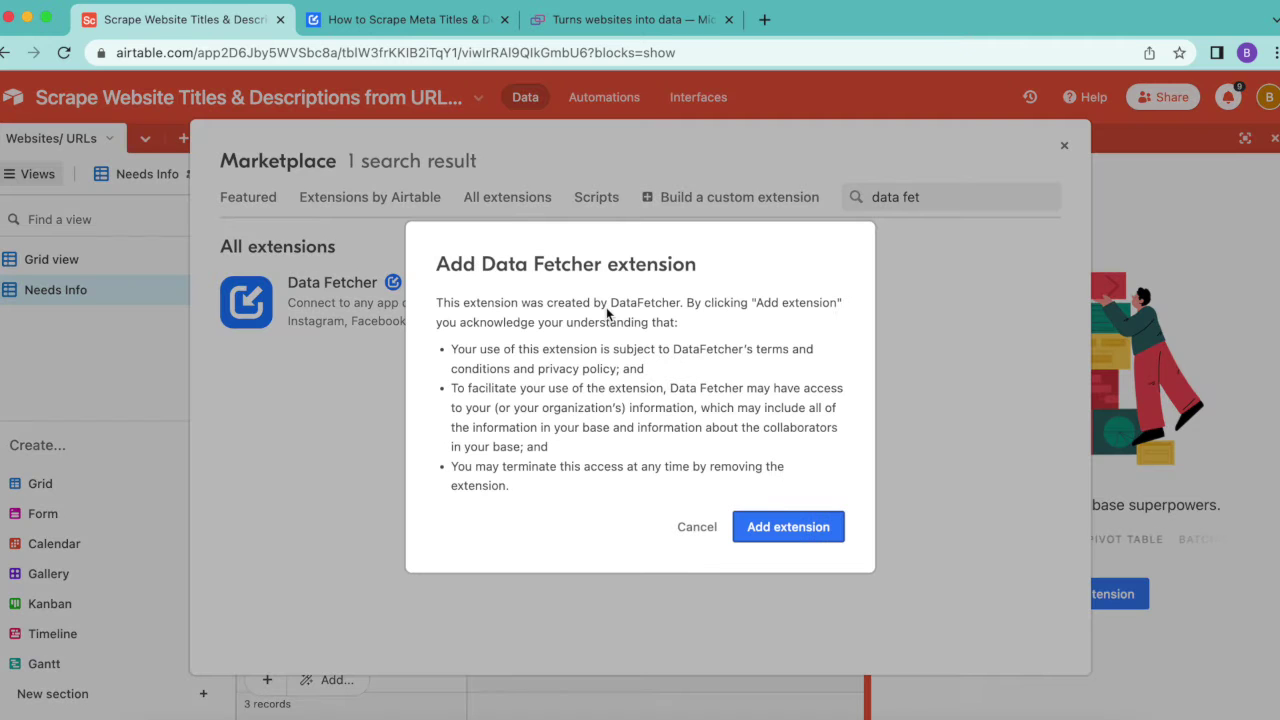
{"action": "left_click", "coordinate": [767, 538]}
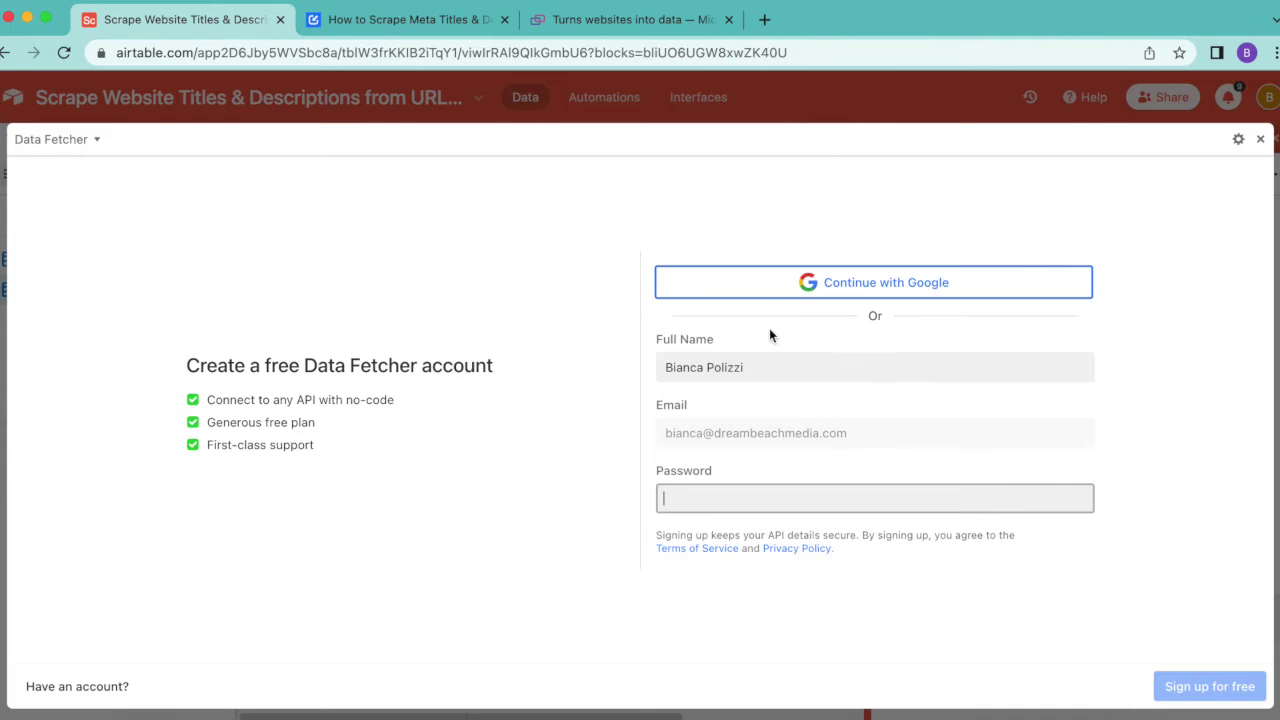
{"action": "left_click", "coordinate": [923, 282]}
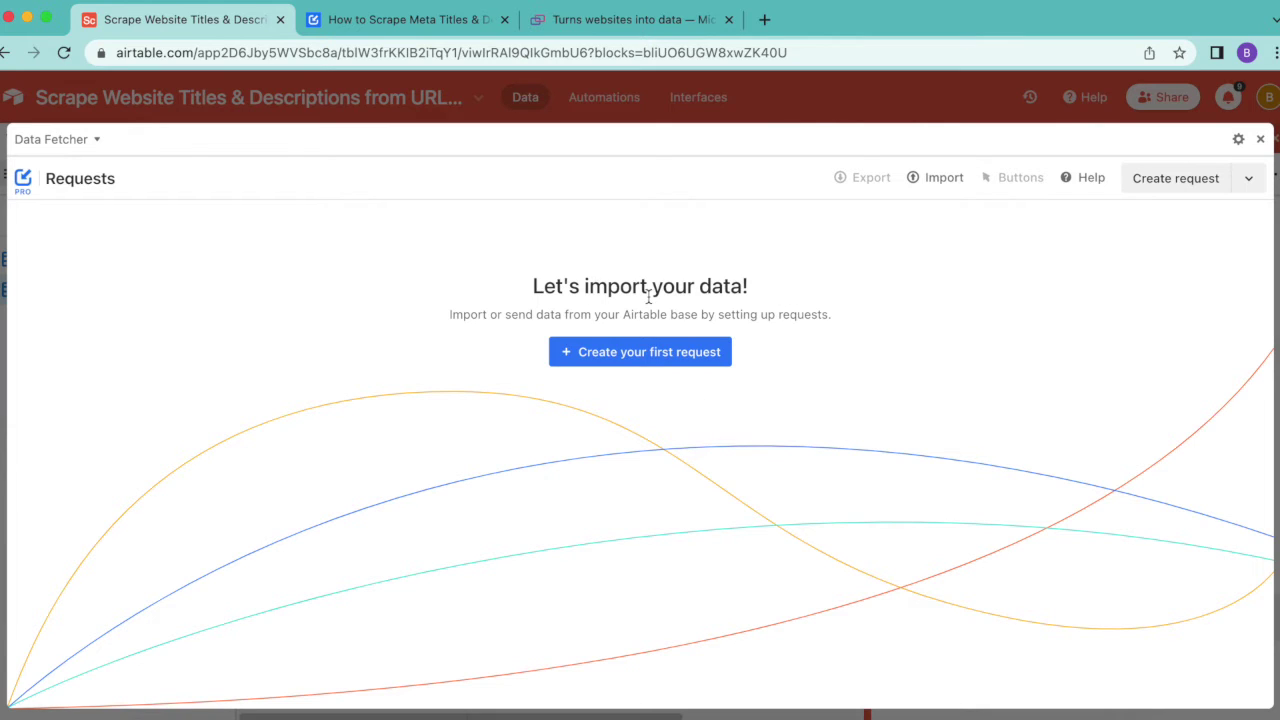
- Create the first Data Fetcher request and name it "Fetch Meta Data"
{"action": "left_click", "coordinate": [658, 352]}
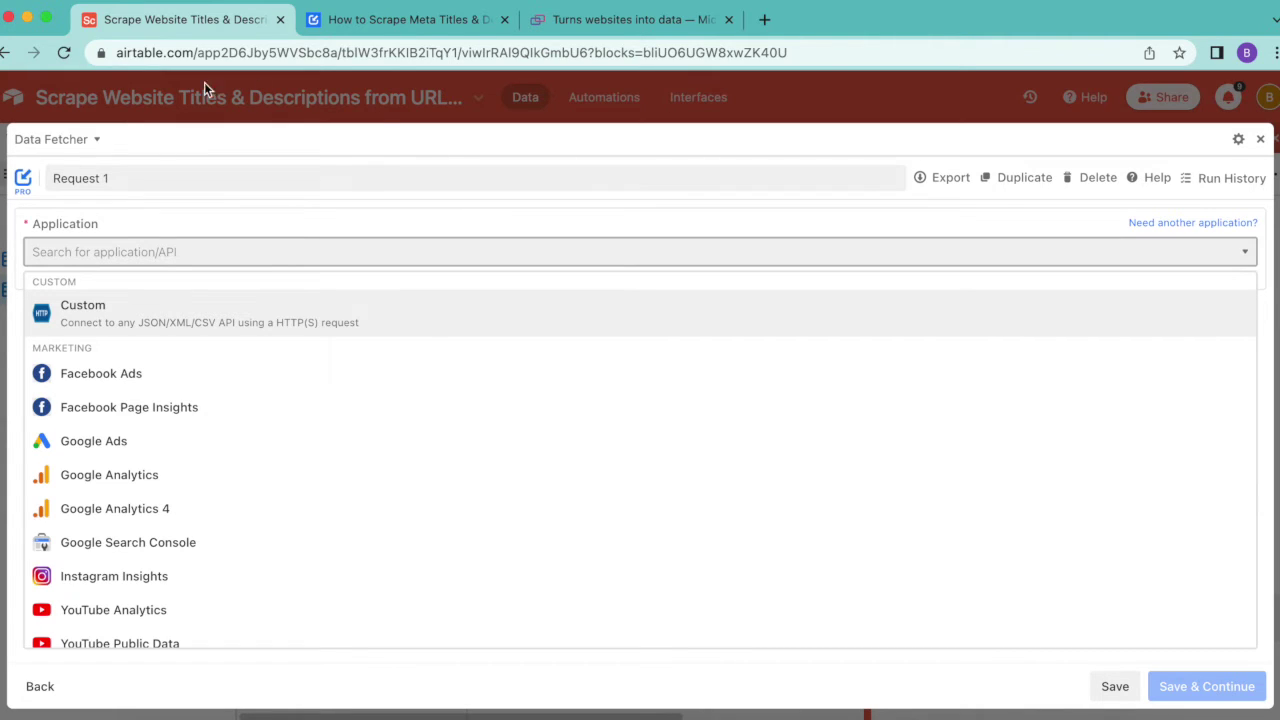
{"action": "left_click", "coordinate": [113, 178]}
{"action": "left_click_drag", "start_coordinate": [113, 178], "coordinate": [40, 183]}
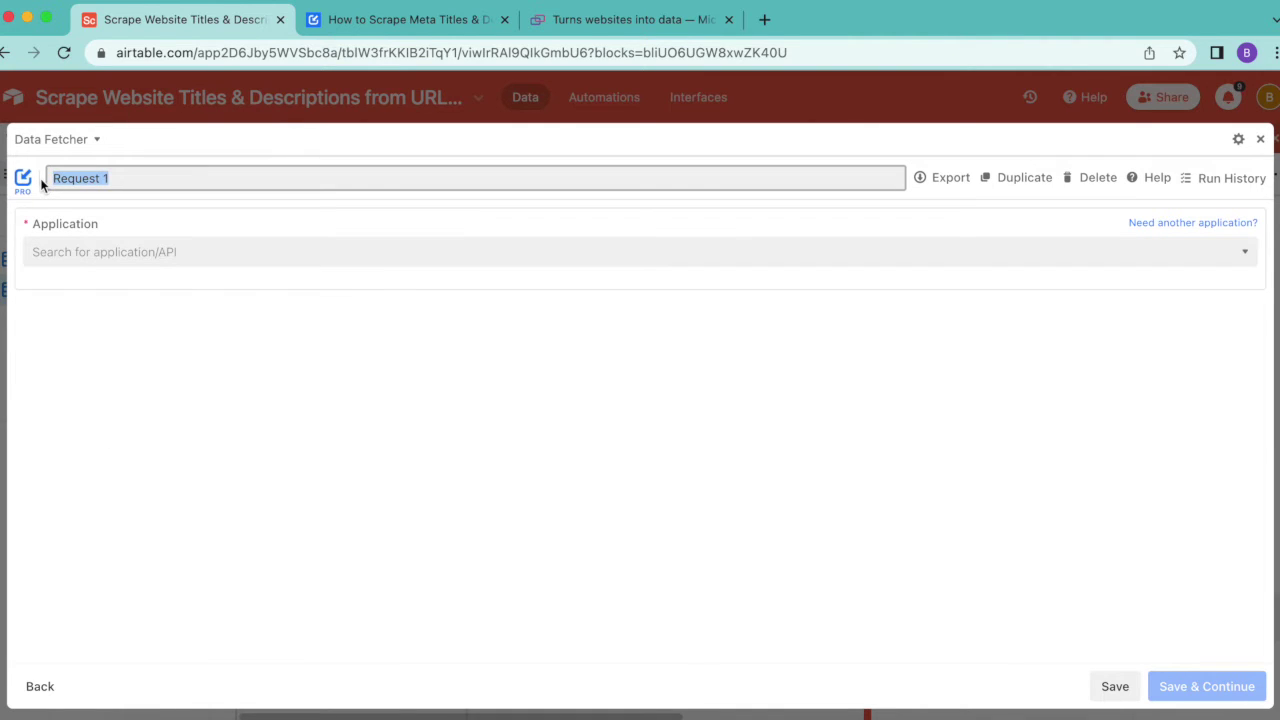
{"action": "type", "text": "Fetch Meta Data"}
- Set the request's application to Microlink, and briefly check the Data Fetcher tutorial article before returning to the request
{"action": "left_click", "coordinate": [158, 245]}
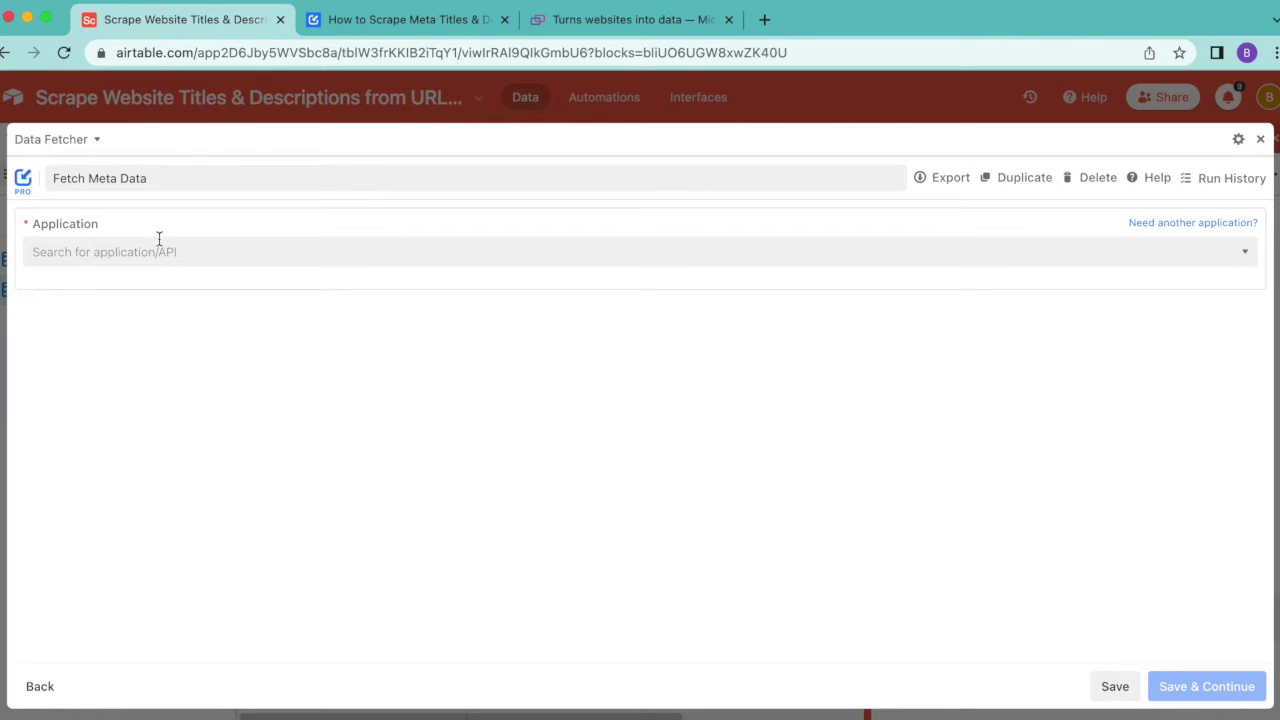
{"action": "type", "text": "micr"}
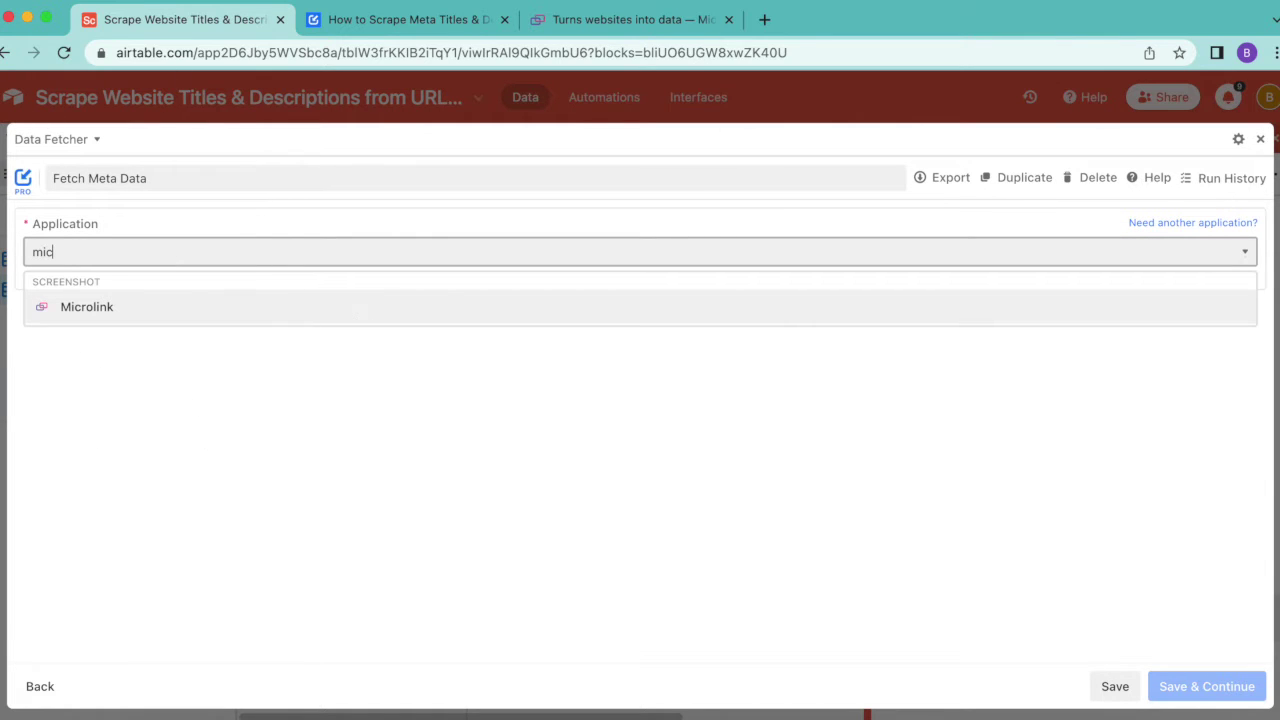
{"action": "left_click", "coordinate": [165, 317]}
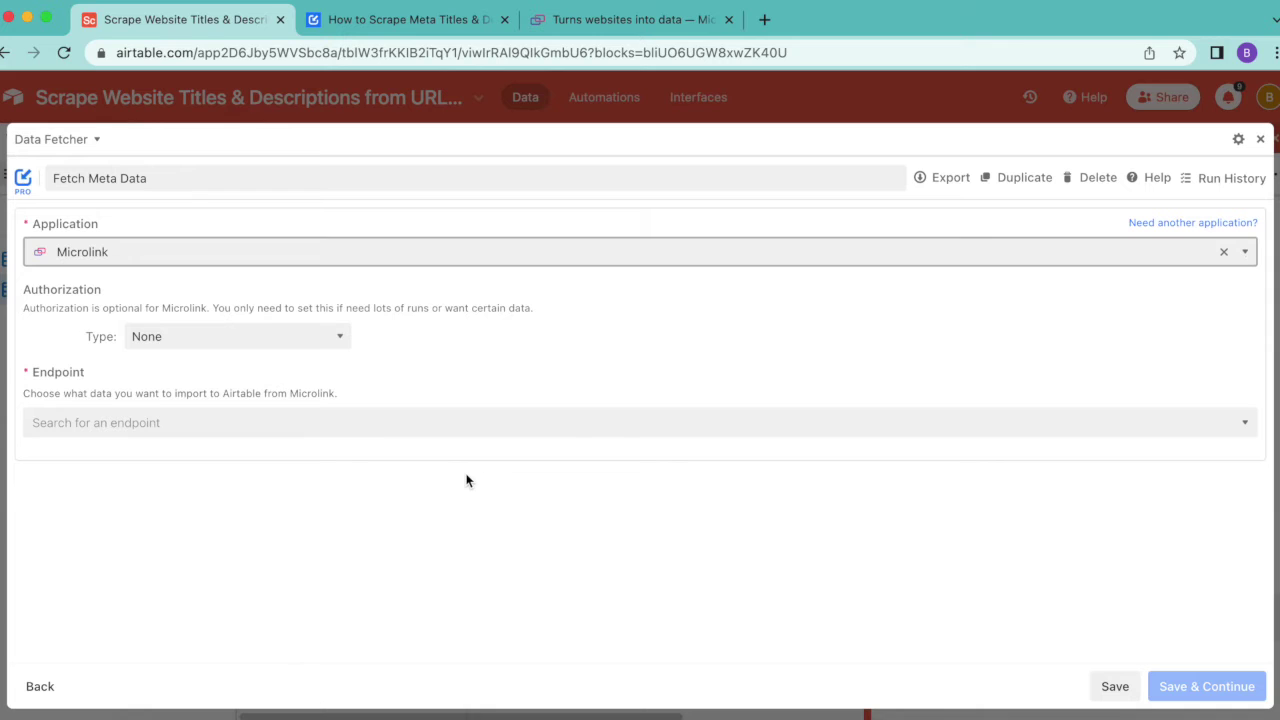
{"action": "left_click", "coordinate": [405, 22]}
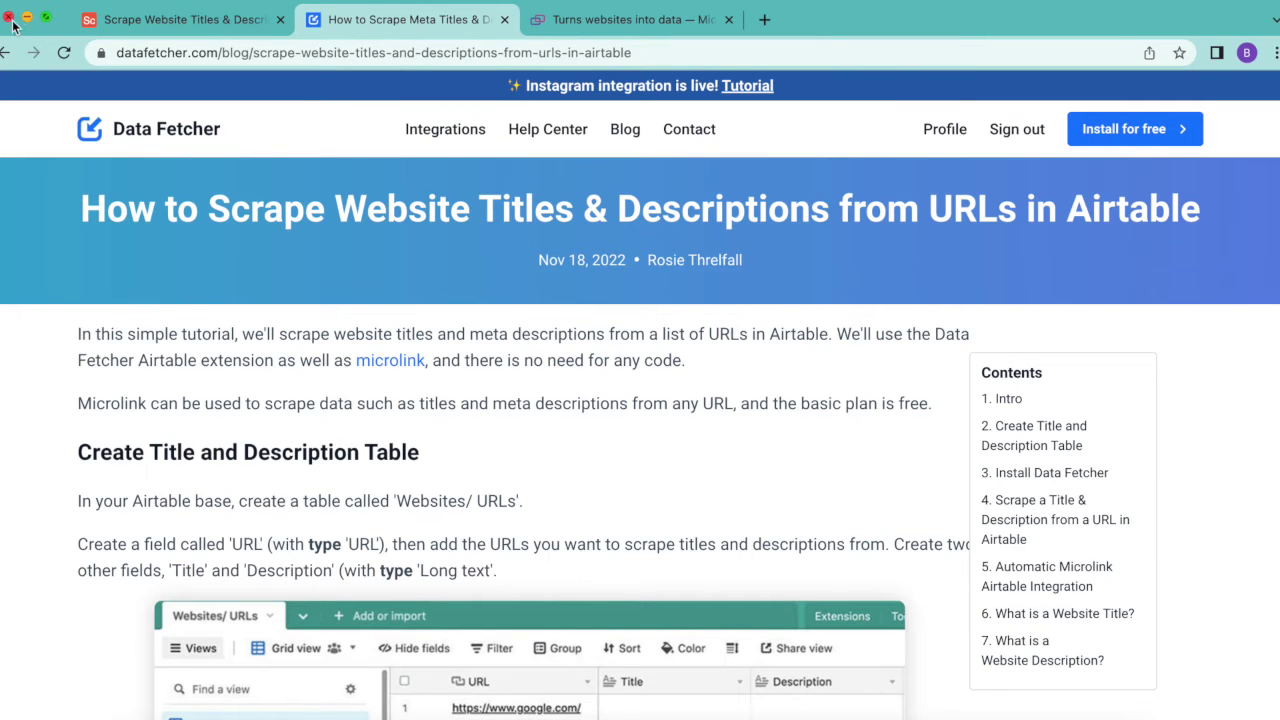
{"action": "left_click", "coordinate": [95, 25]}
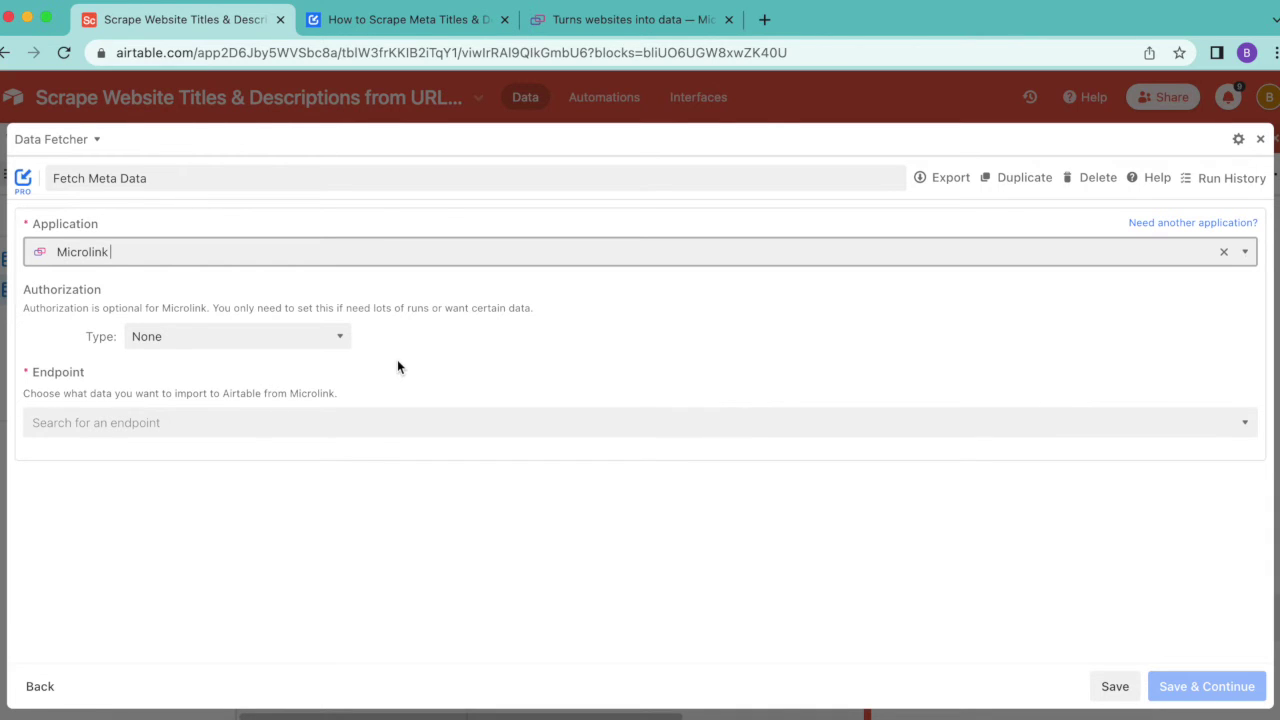
- Choose the "Extract meta information from URLs" endpoint, then save the request and continue to its settings
{"action": "left_click", "coordinate": [336, 421]}
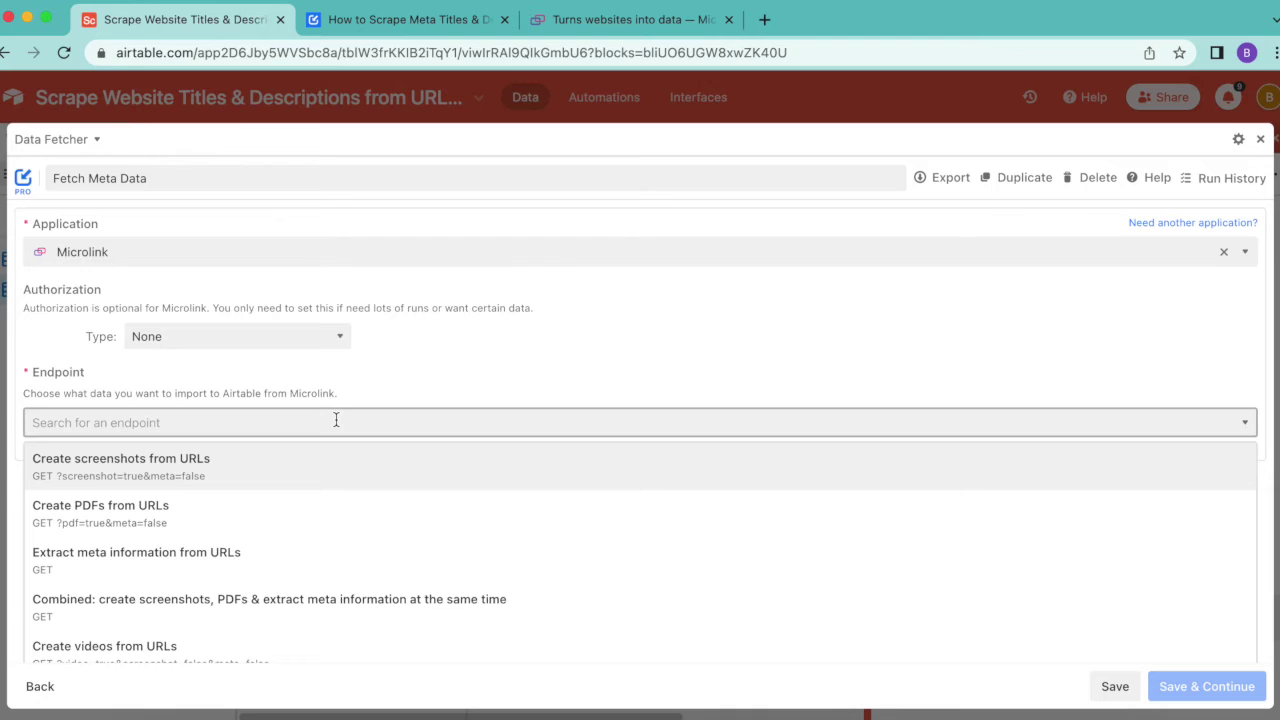
{"action": "type", "text": "extr"}
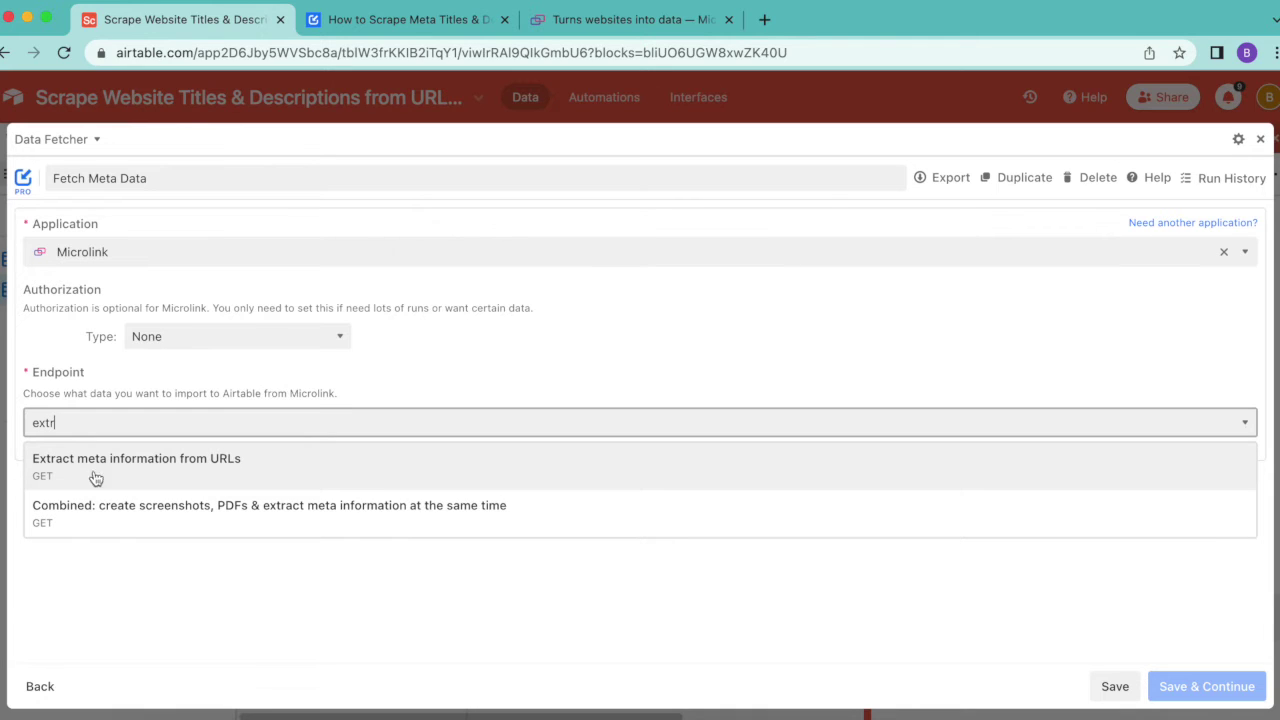
{"action": "left_click", "coordinate": [110, 476]}
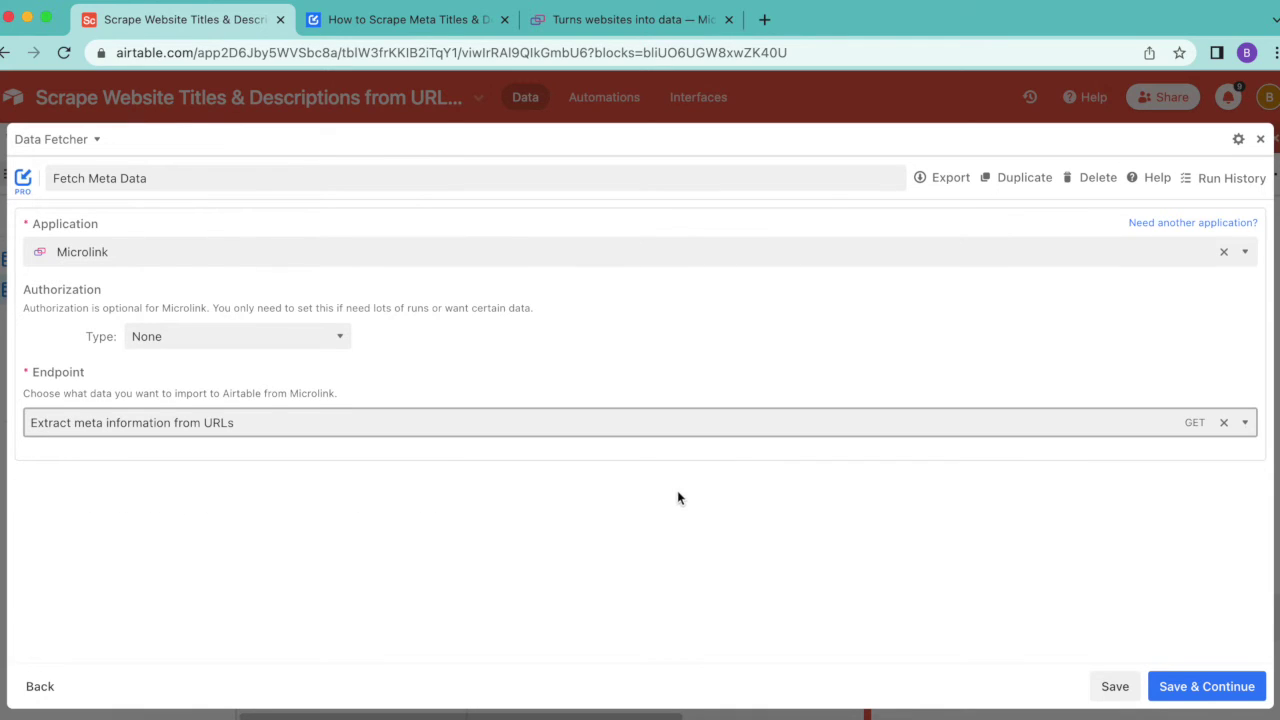
{"action": "left_click", "coordinate": [1222, 690]}
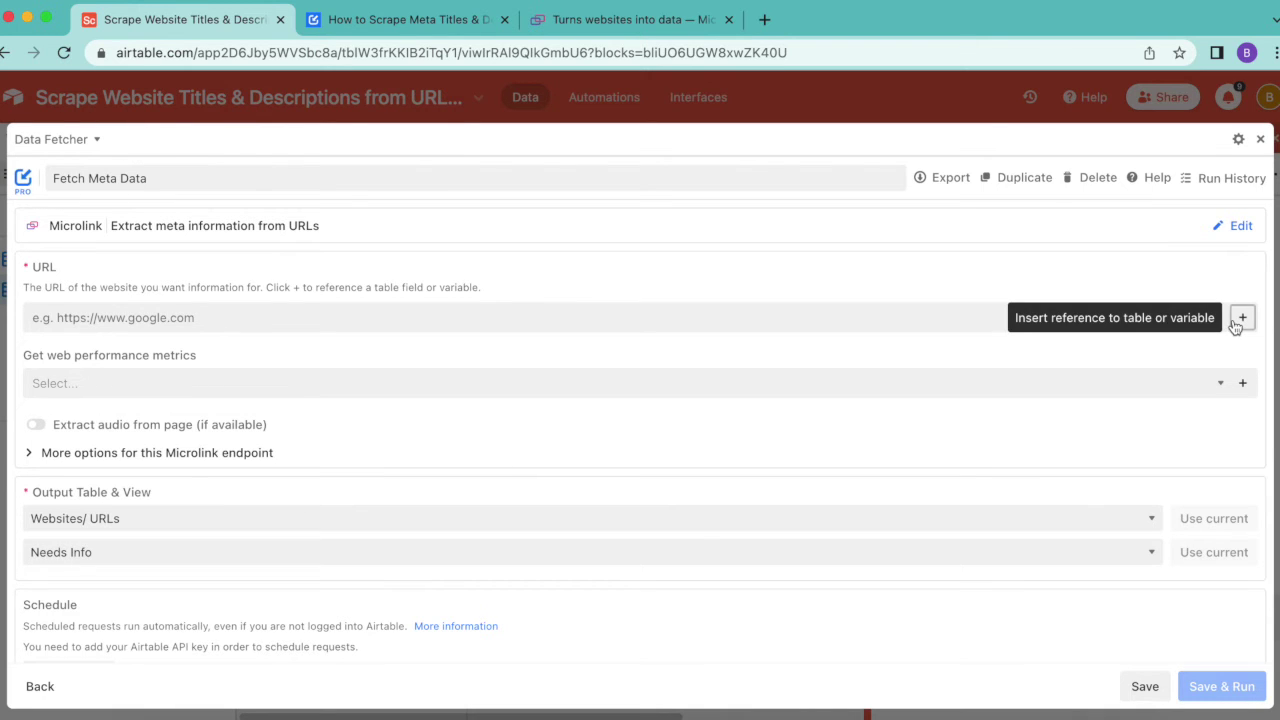
- Insert a reference to the URL field of the Websites/ URLs table as the request's URL, running for every record in the Needs Info view
{"action": "left_click", "coordinate": [1242, 320]}
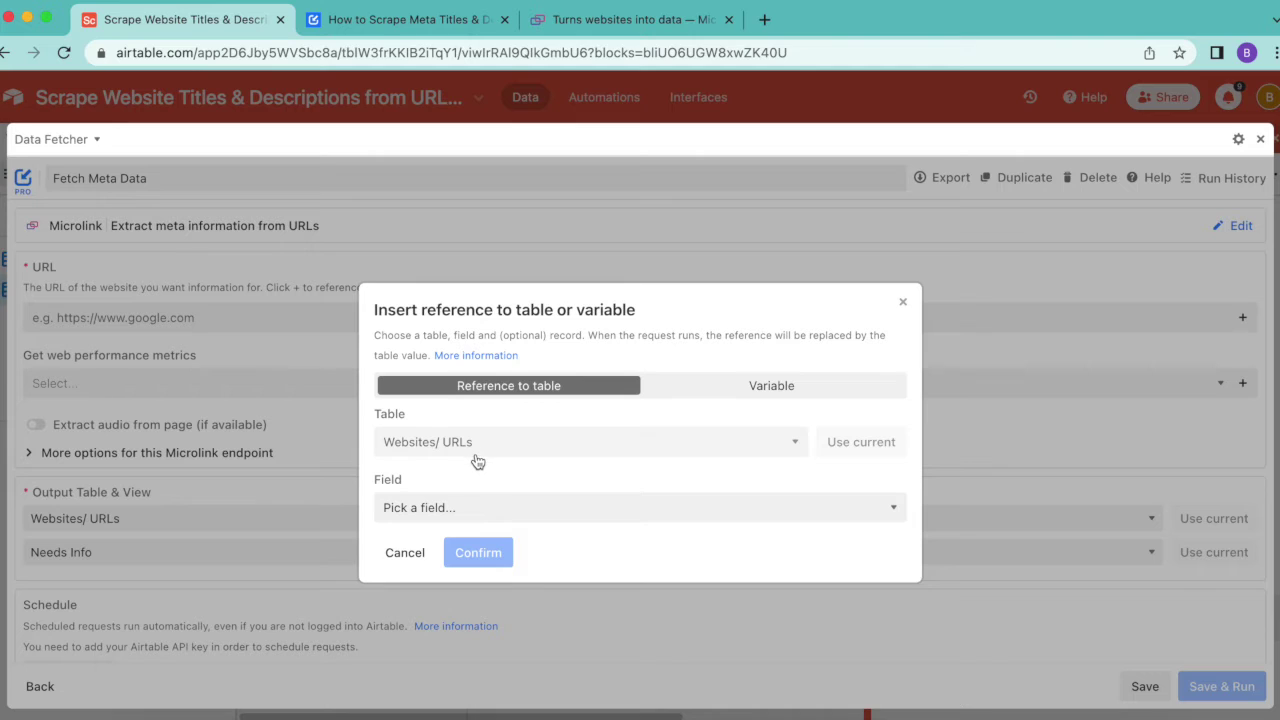
{"action": "left_click", "coordinate": [479, 514]}
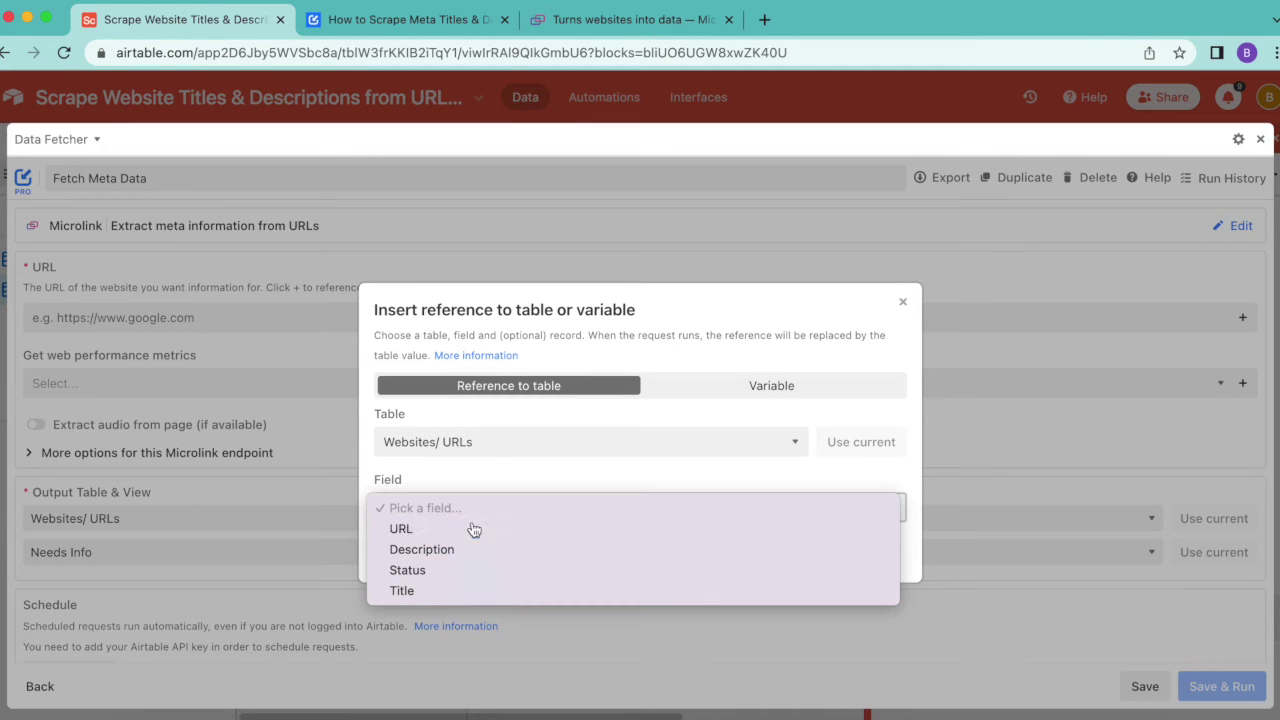
{"action": "left_click", "coordinate": [474, 528]}
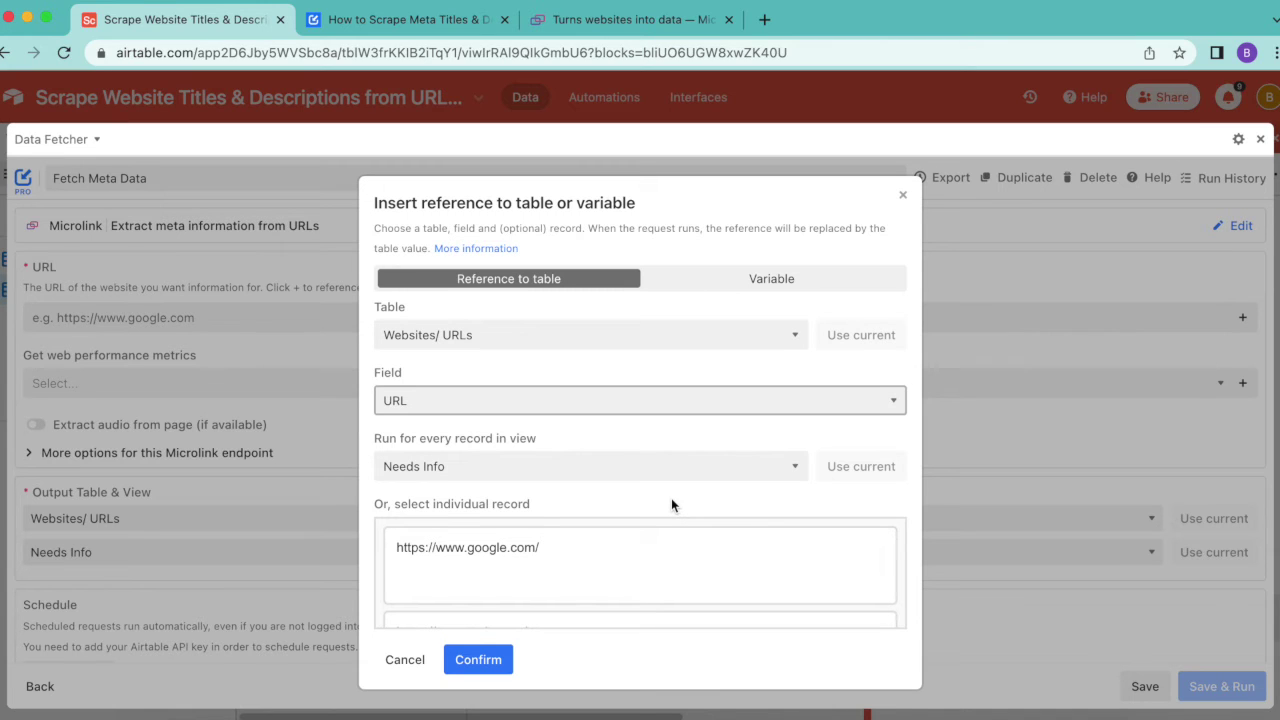
{"action": "scroll", "coordinate": [663, 558], "scroll_direction": "down", "scroll_amount": 3}
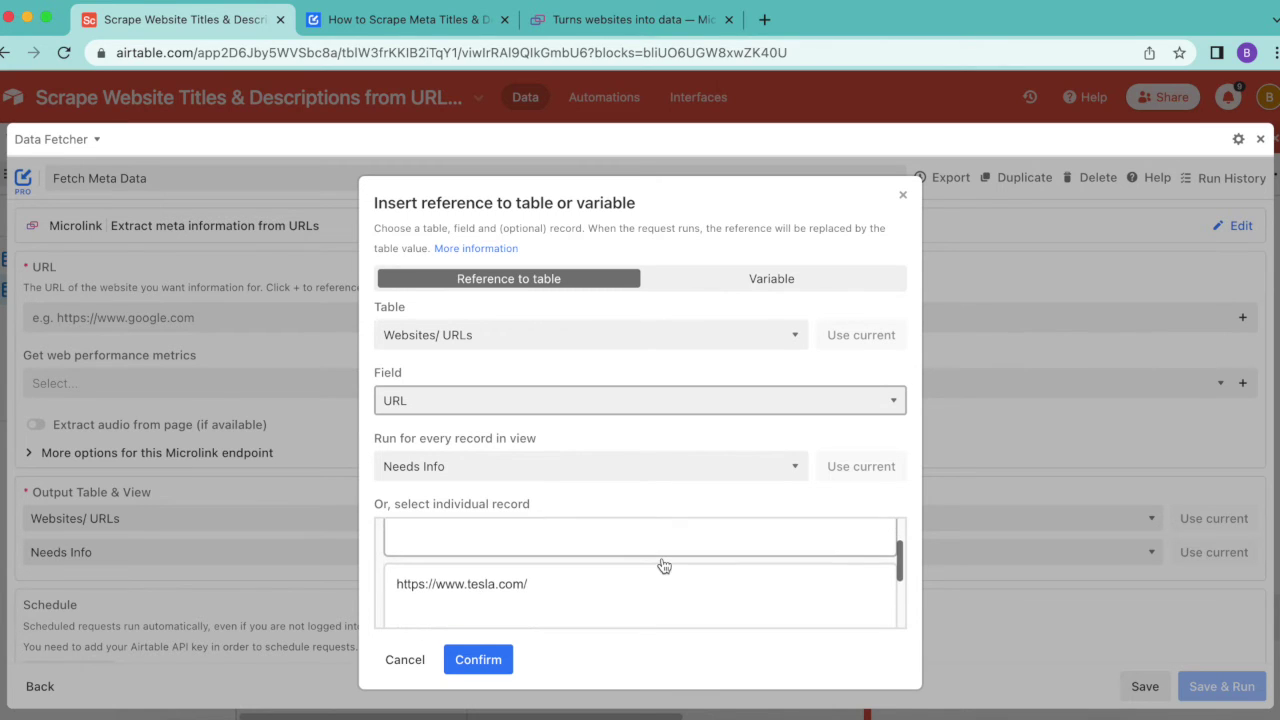
{"action": "scroll", "coordinate": [663, 566], "scroll_direction": "down", "scroll_amount": 1}
{"action": "scroll", "coordinate": [663, 566], "scroll_direction": "up", "scroll_amount": 2}
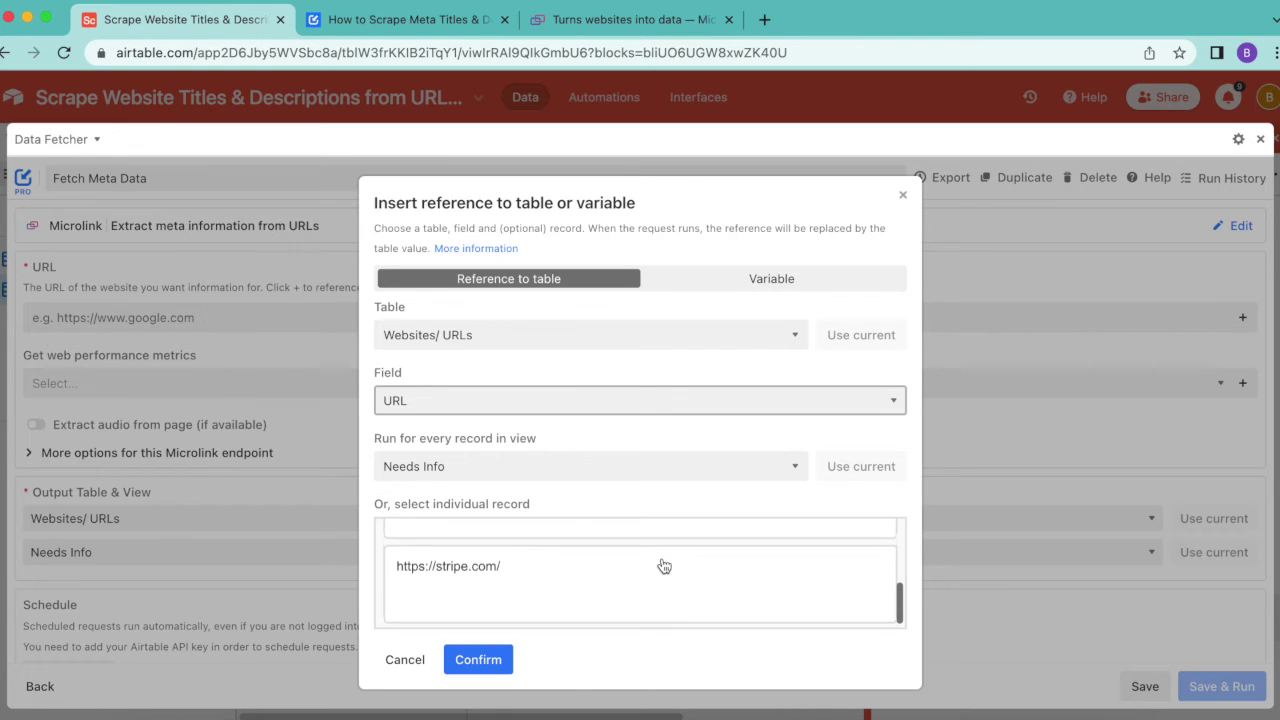
{"action": "scroll", "coordinate": [663, 566], "scroll_direction": "down", "scroll_amount": 2}
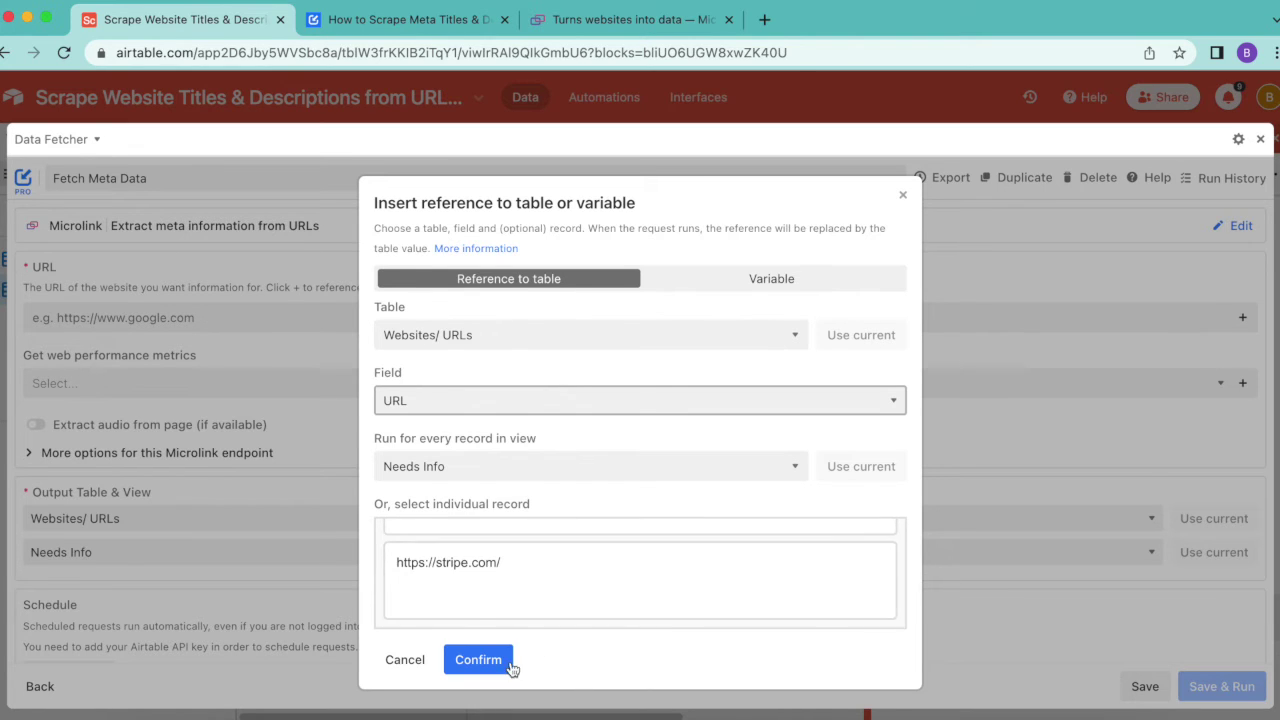
{"action": "left_click", "coordinate": [476, 659]}
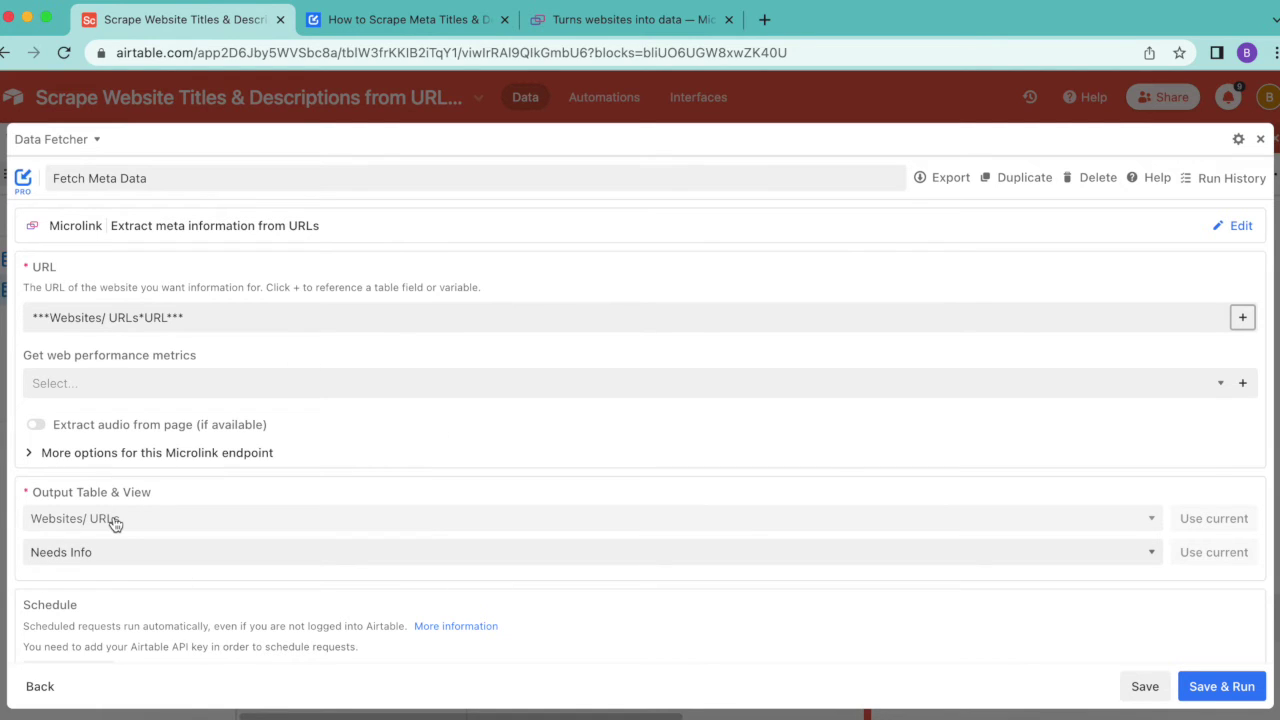
- Save and run the Fetch Meta Data request, agreeing to update the output table
{"action": "scroll", "coordinate": [180, 590], "scroll_direction": "down", "scroll_amount": 1}
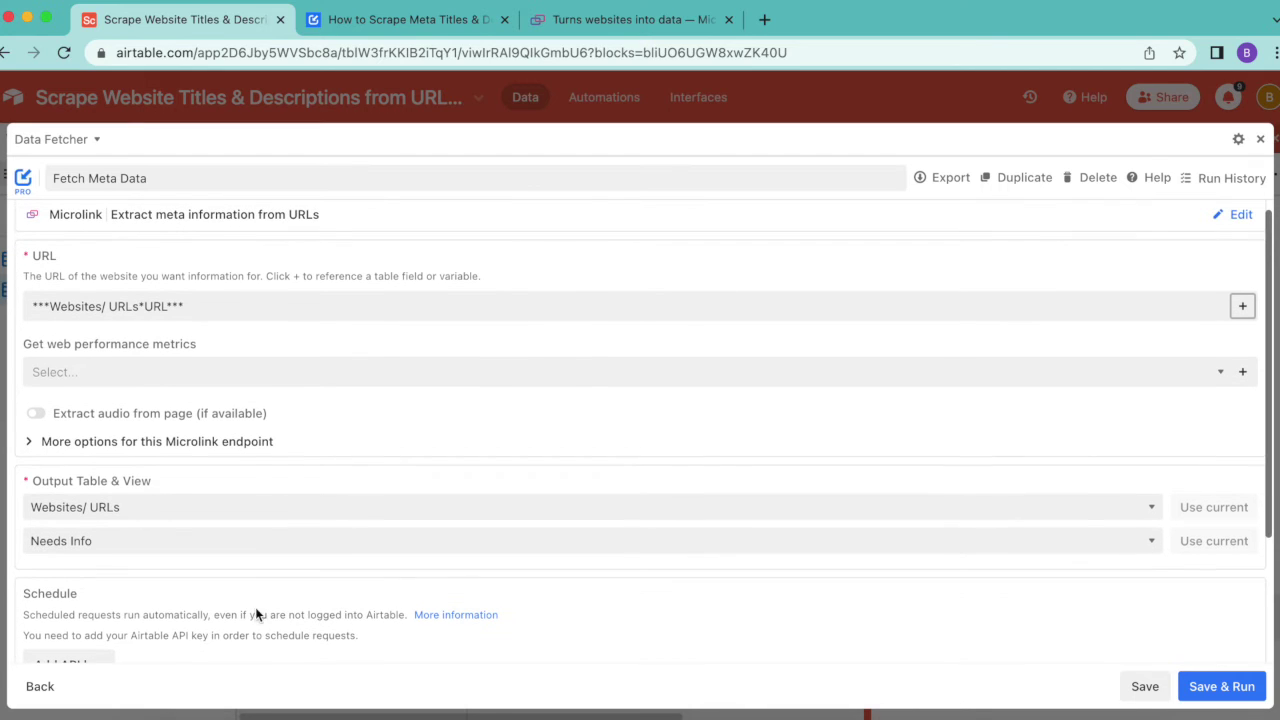
{"action": "left_click", "coordinate": [1246, 695]}
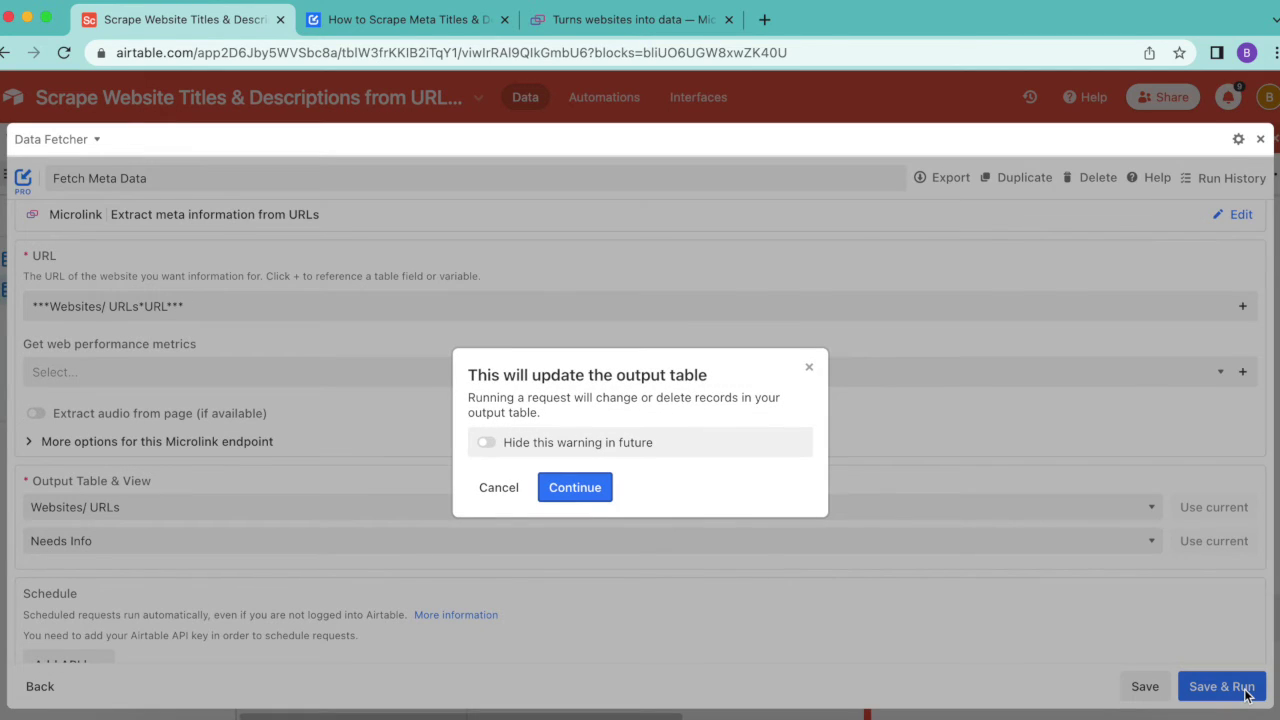
{"action": "left_click", "coordinate": [579, 493]}
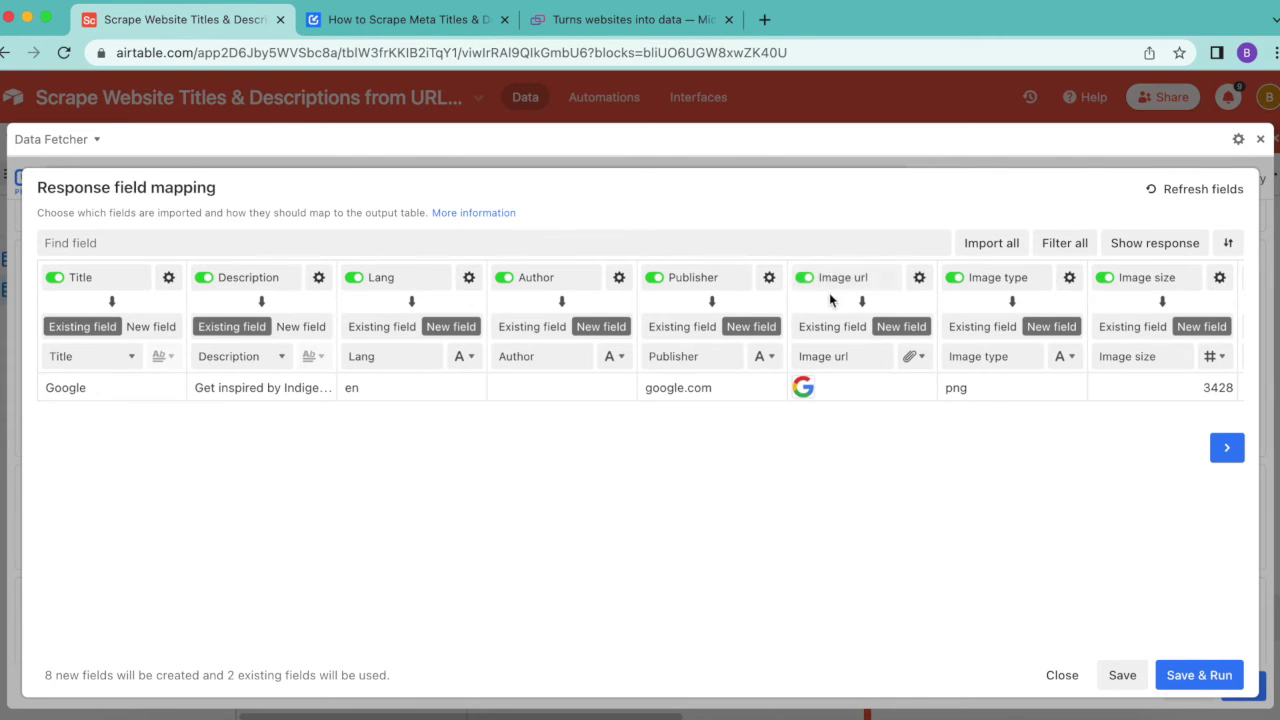
- Exclude all response fields from the import and enable only Title, mapped to the existing Title field
{"action": "left_click", "coordinate": [808, 279]}
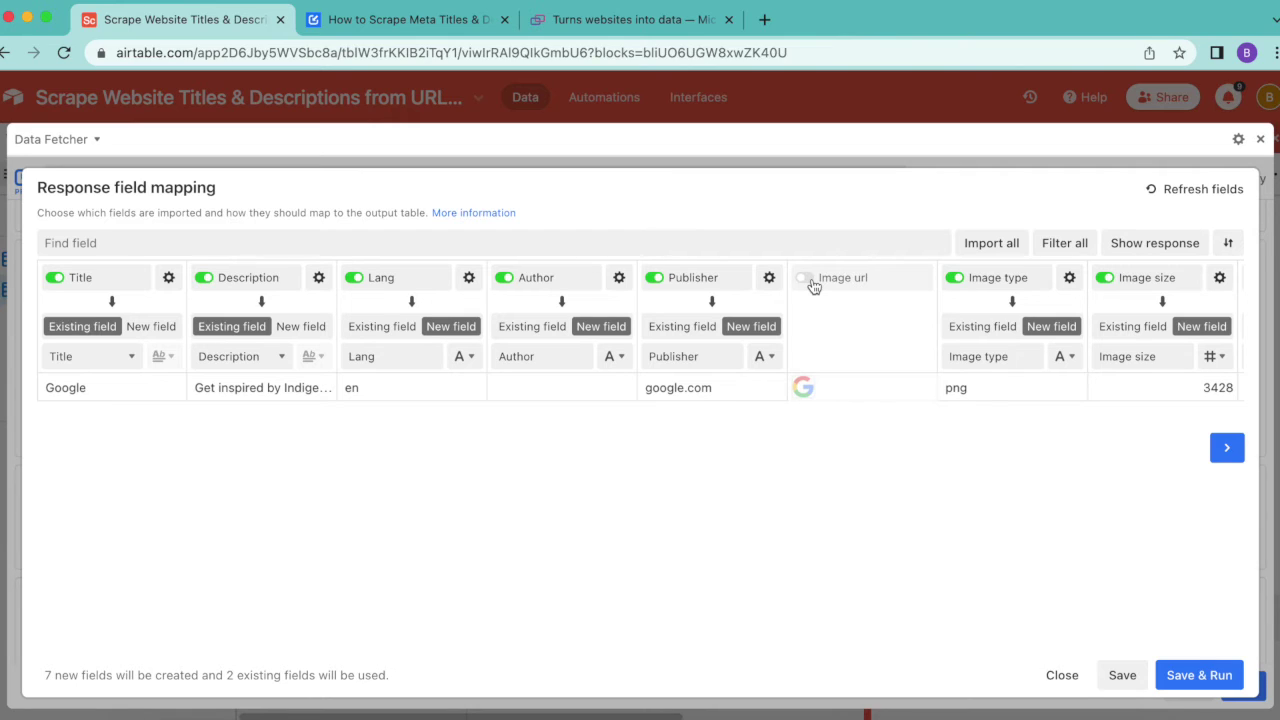
{"action": "left_click", "coordinate": [806, 278]}
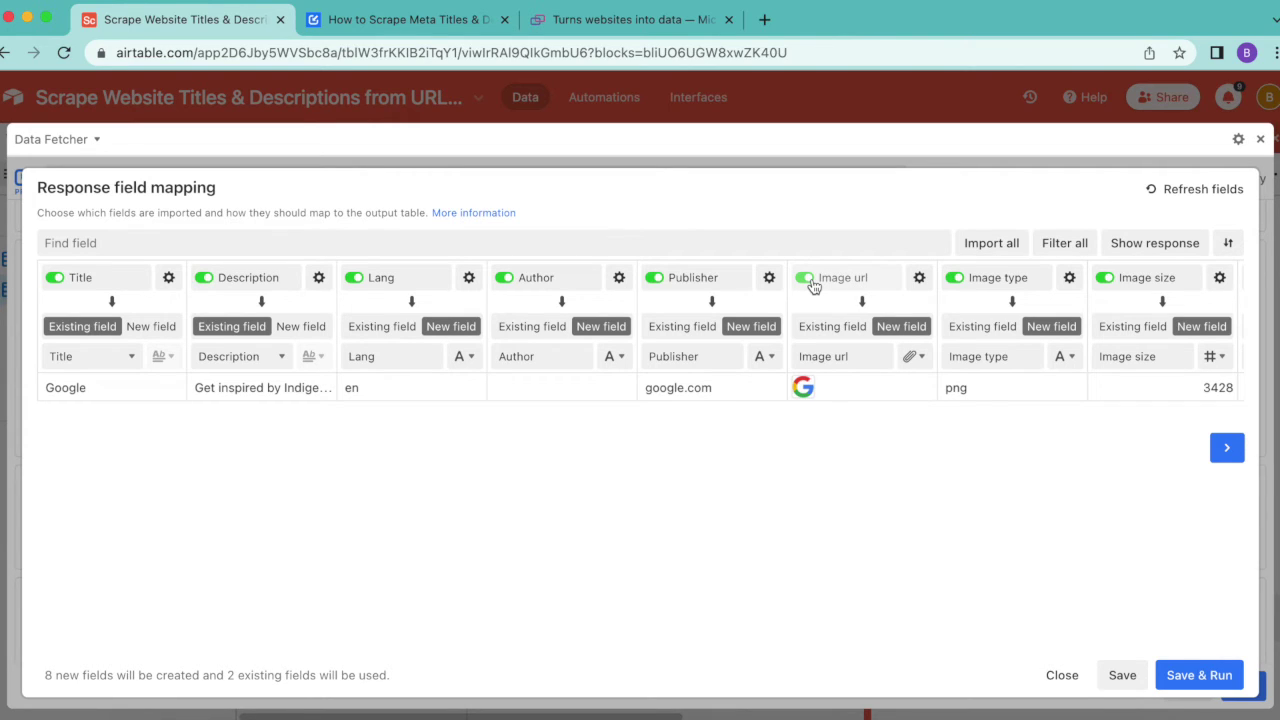
{"action": "left_click", "coordinate": [1065, 243]}
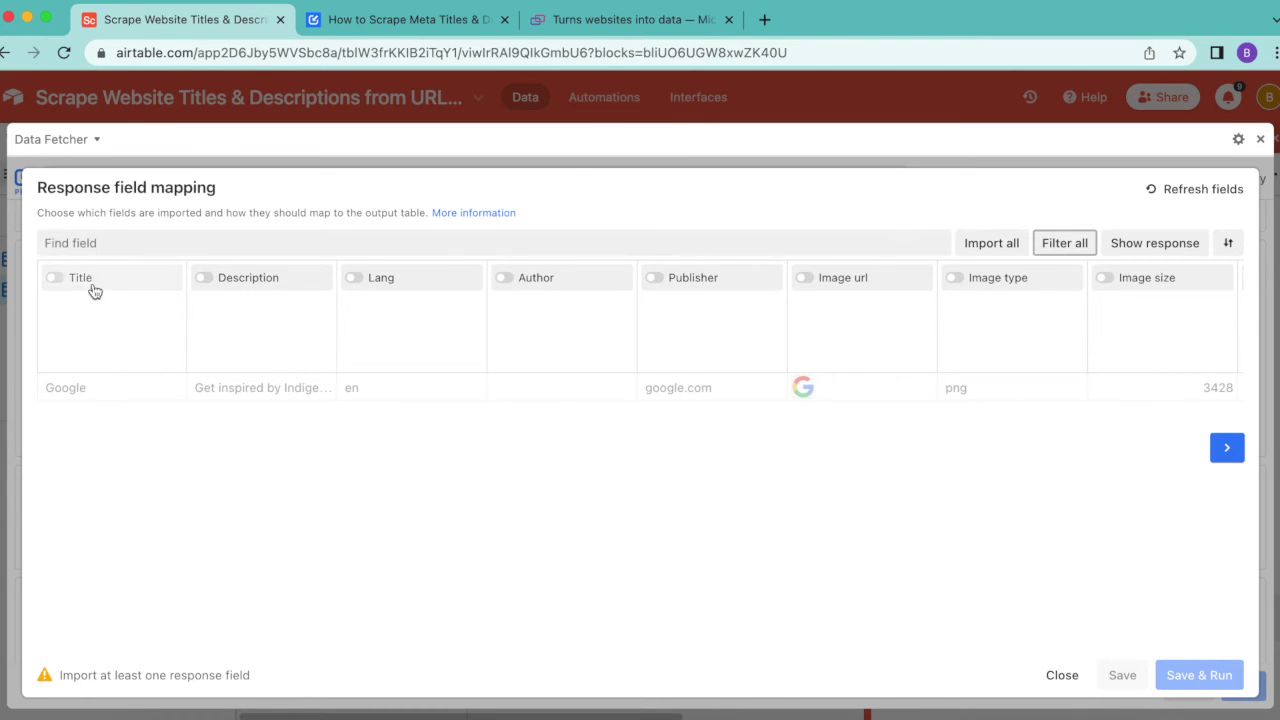
{"action": "left_click", "coordinate": [60, 279]}
{"action": "left_click", "coordinate": [60, 279]}
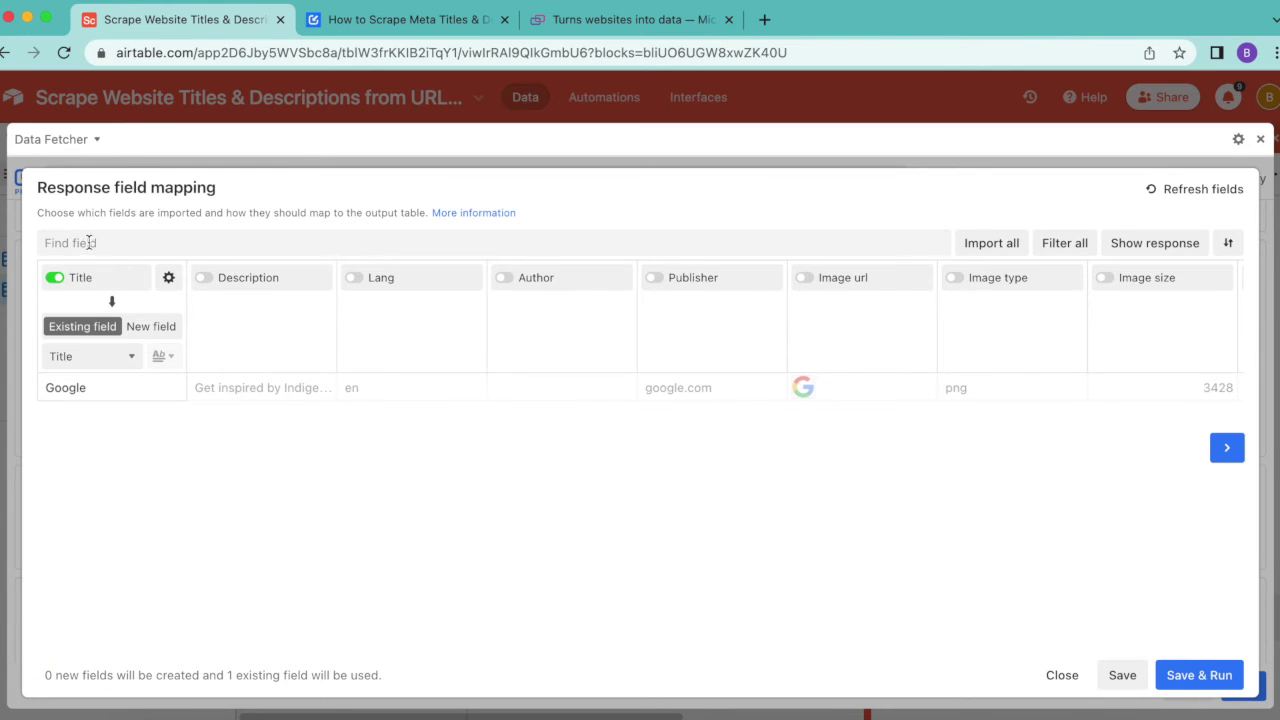
- Find the Description response field with the search "desc", enable its import, and save and run the request
{"action": "left_click", "coordinate": [35, 245]}
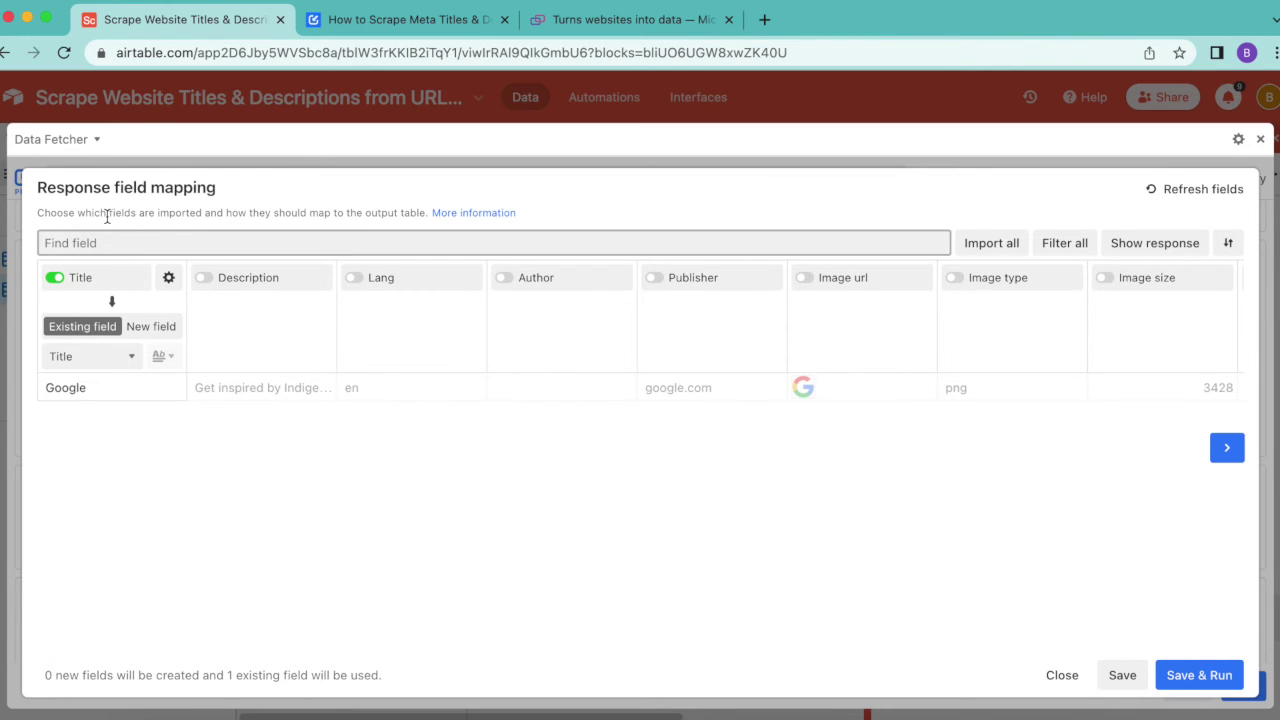
{"action": "type", "text": "desc"}
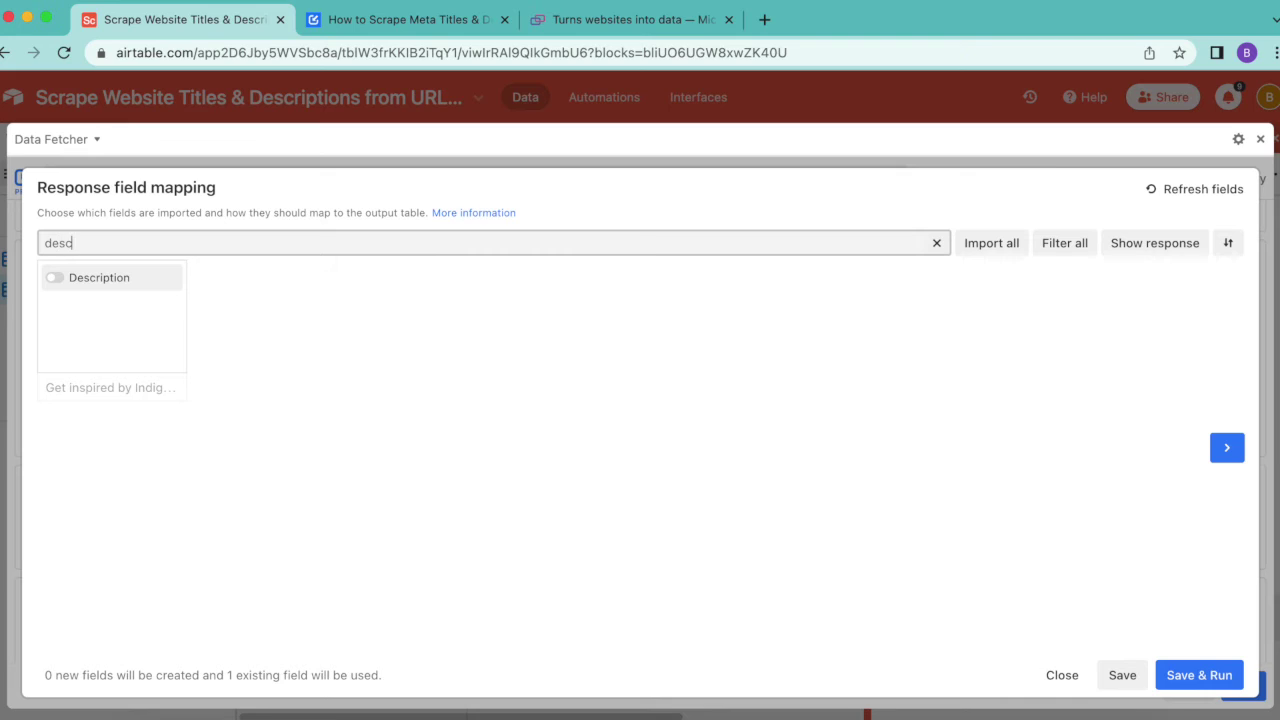
{"action": "left_click", "coordinate": [52, 279]}
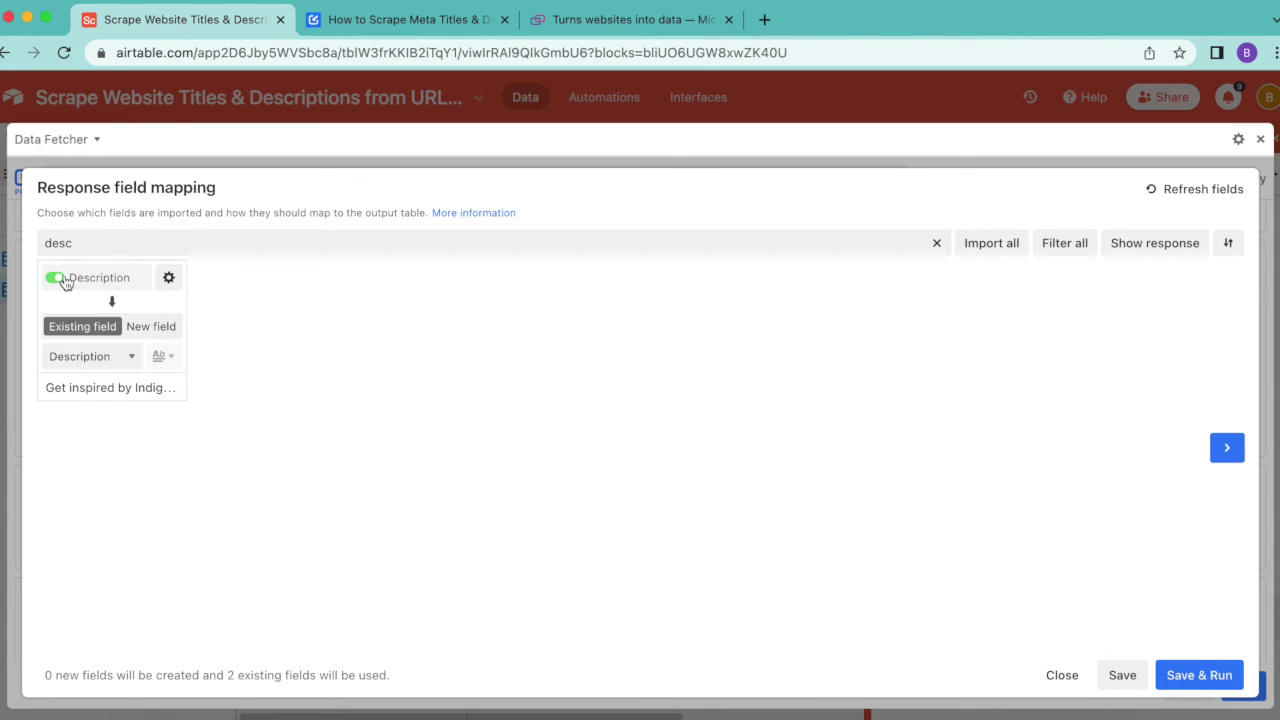
{"action": "left_click", "coordinate": [75, 243]}
{"action": "left_click_drag", "start_coordinate": [75, 243], "coordinate": [4, 250]}
{"action": "key", "text": "BackSpace"}
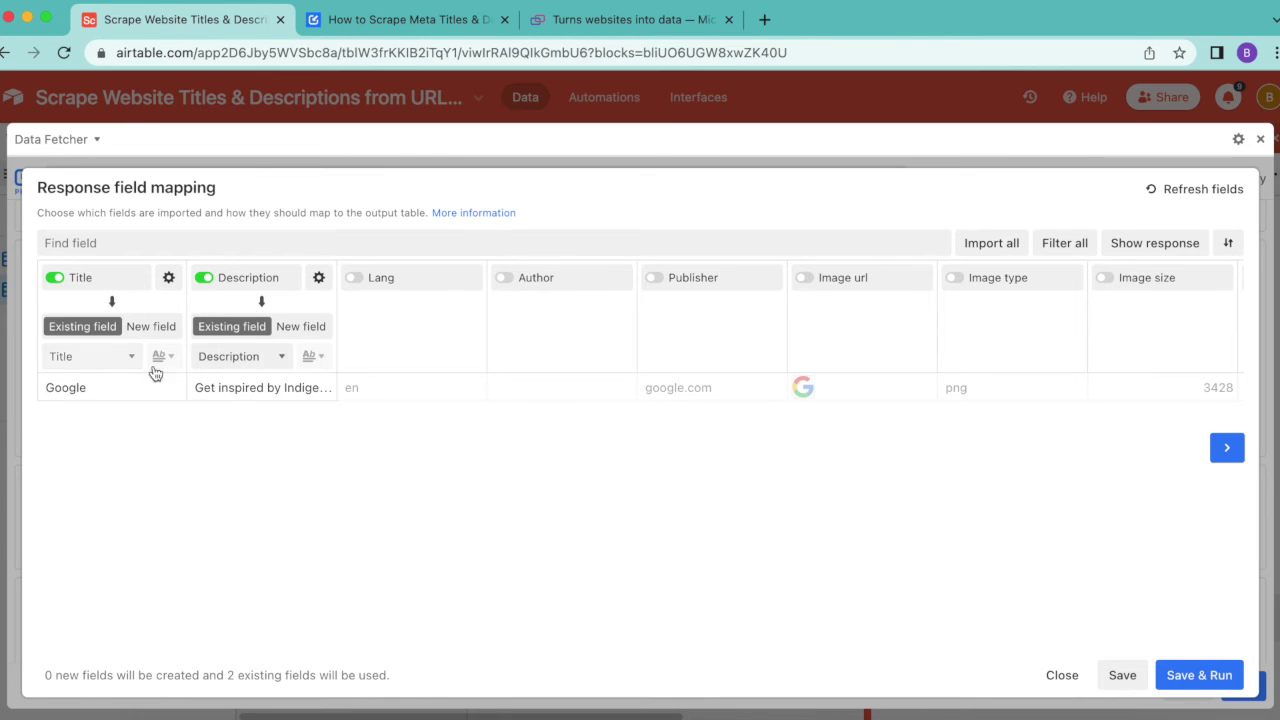
{"action": "left_click", "coordinate": [1196, 677]}
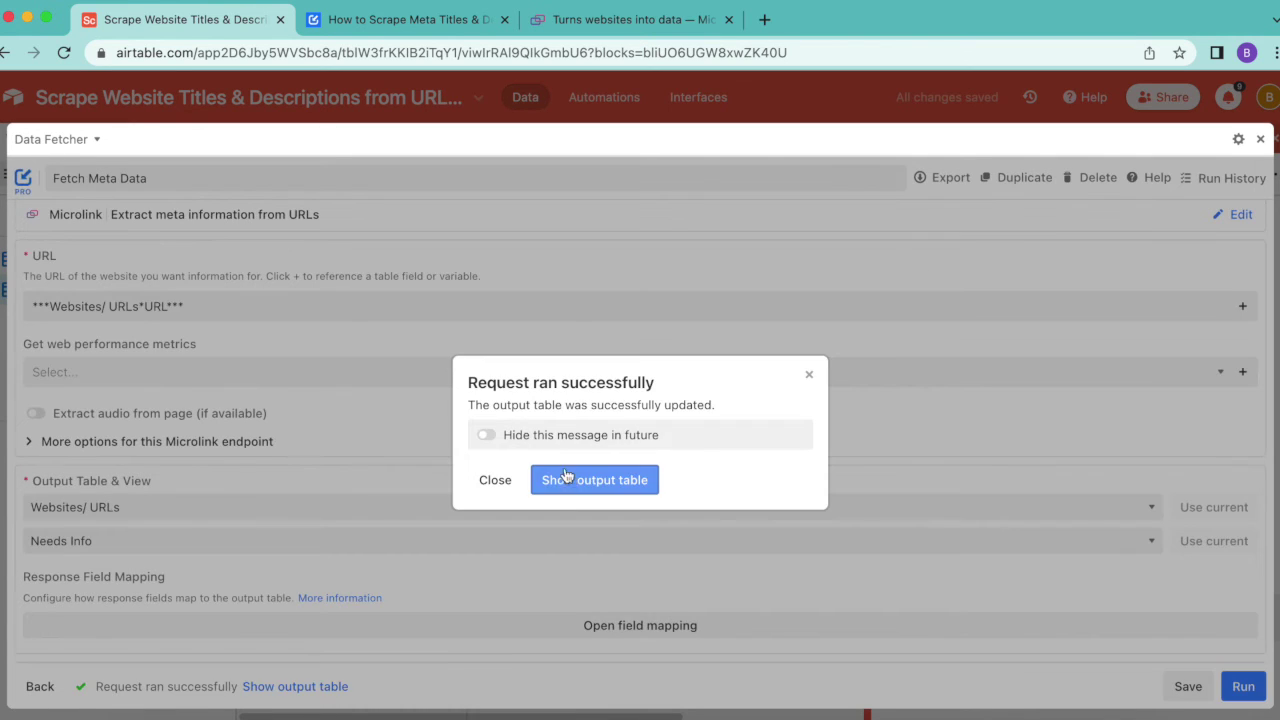
- Show the output table in Grid view and widen the Title and Description columns
{"action": "left_click", "coordinate": [565, 482]}
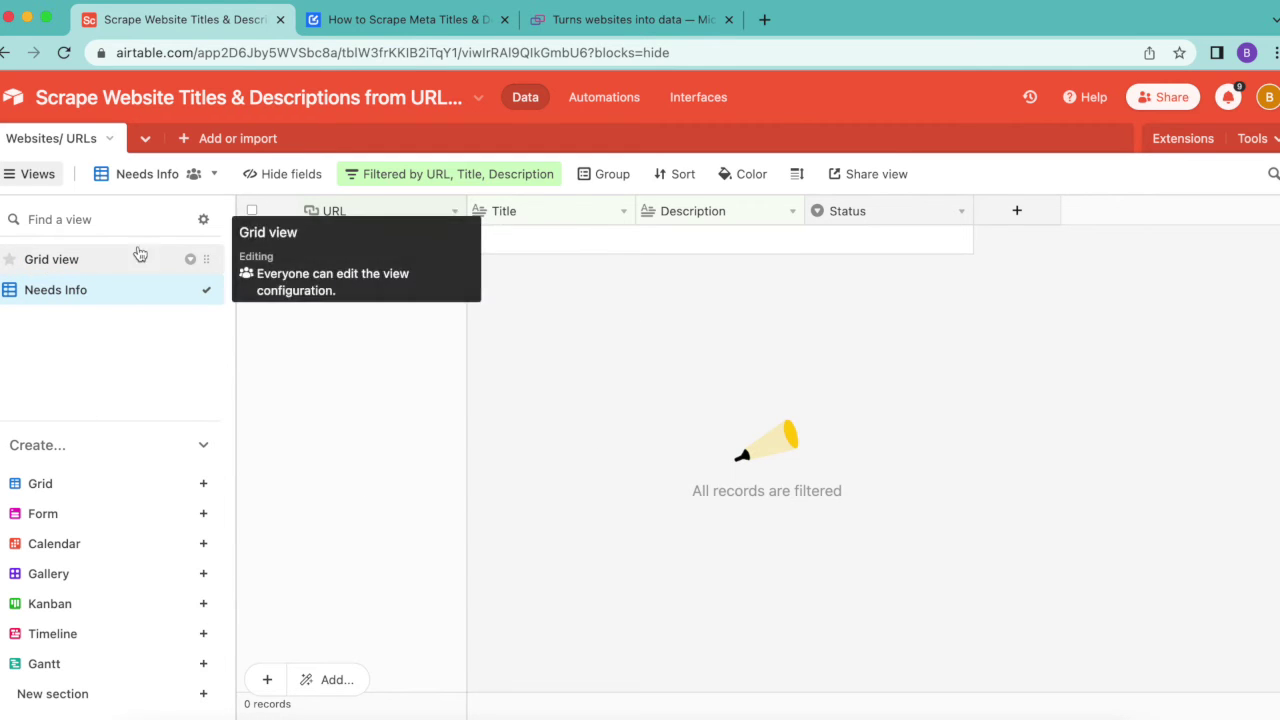
{"action": "left_click", "coordinate": [45, 260]}
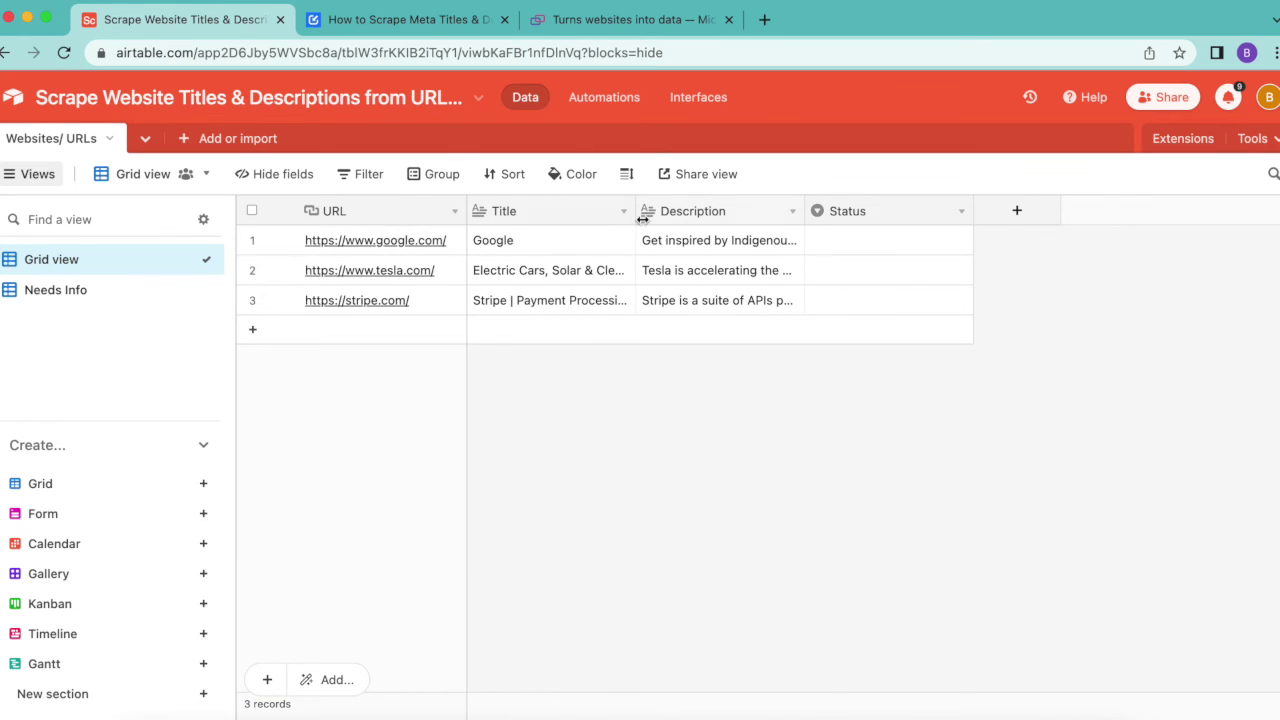
{"action": "left_click_drag", "start_coordinate": [638, 205], "coordinate": [724, 207]}
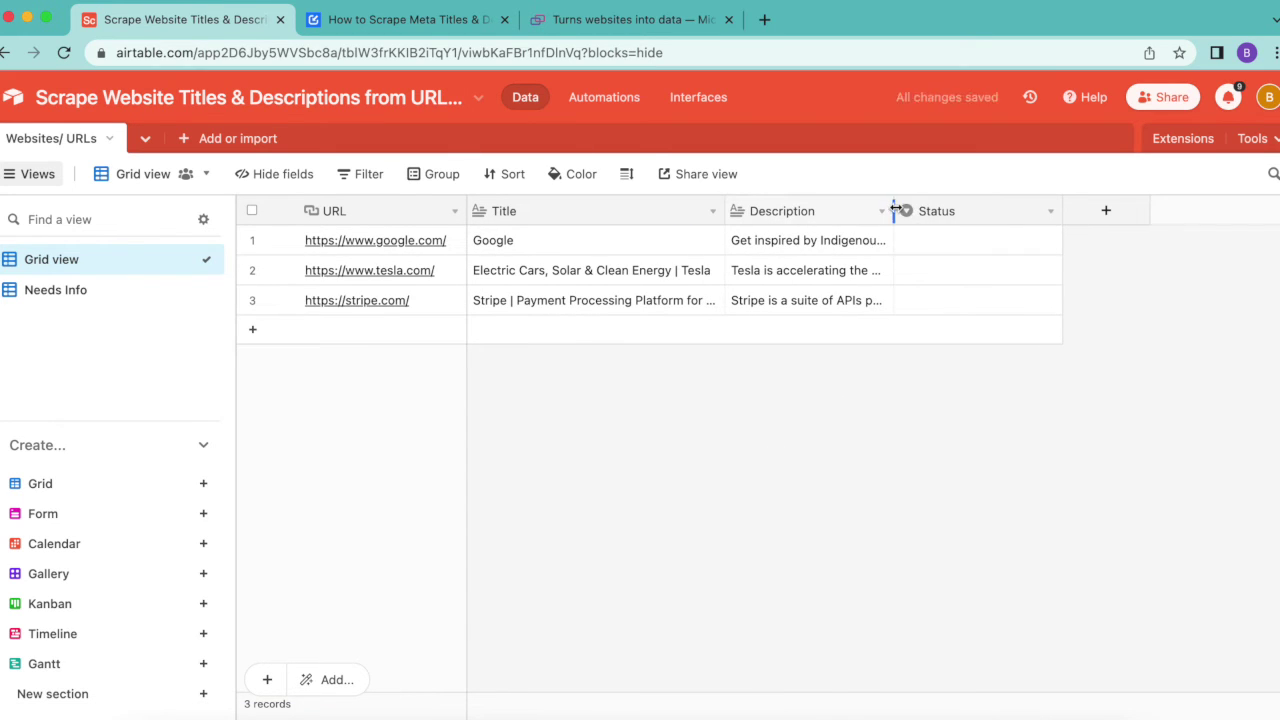
{"action": "left_click_drag", "start_coordinate": [893, 209], "coordinate": [1092, 210]}
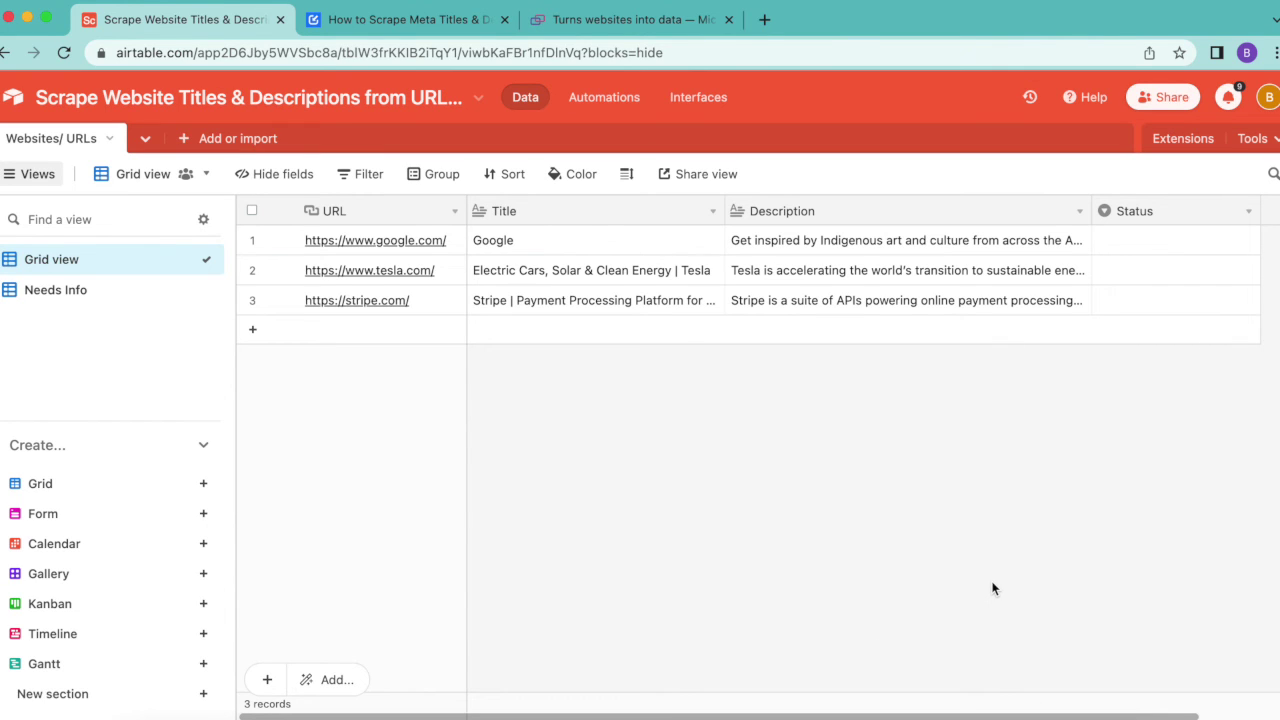
- Reopen the Data Fetcher extension and open the Fetch Meta Data request
{"action": "left_click", "coordinate": [1182, 138]}
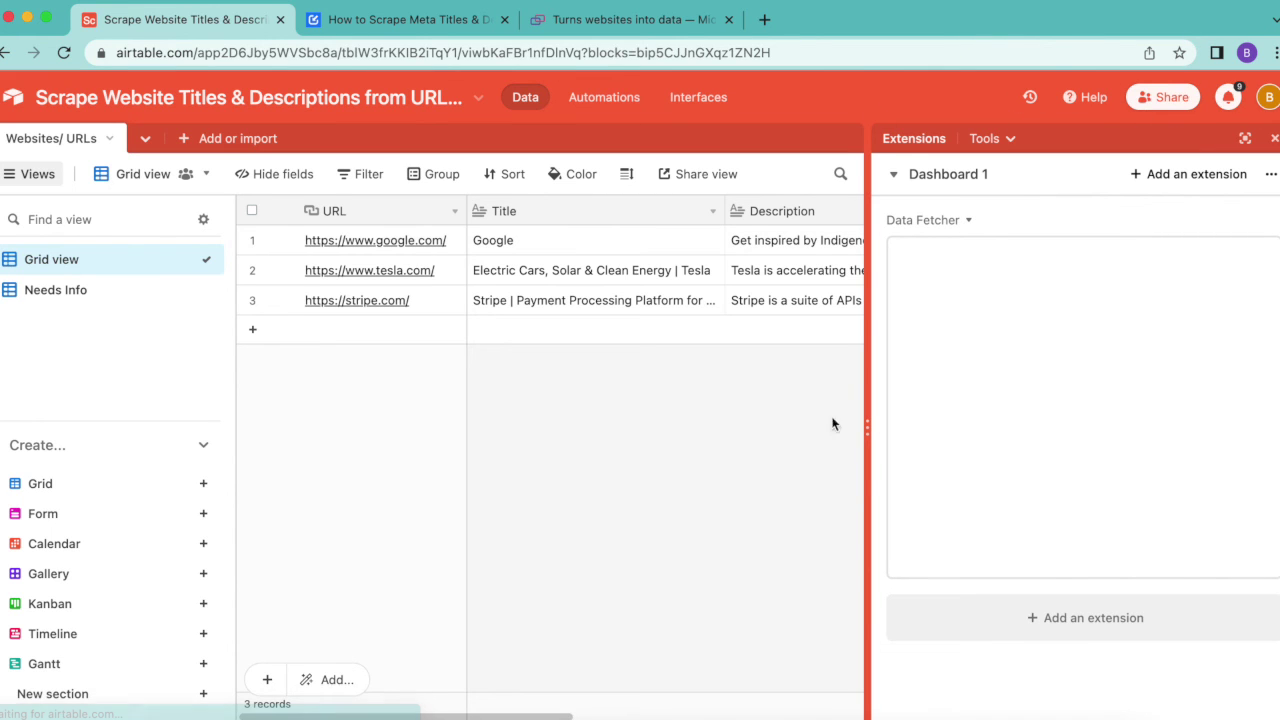
{"action": "left_click", "coordinate": [1135, 406]}
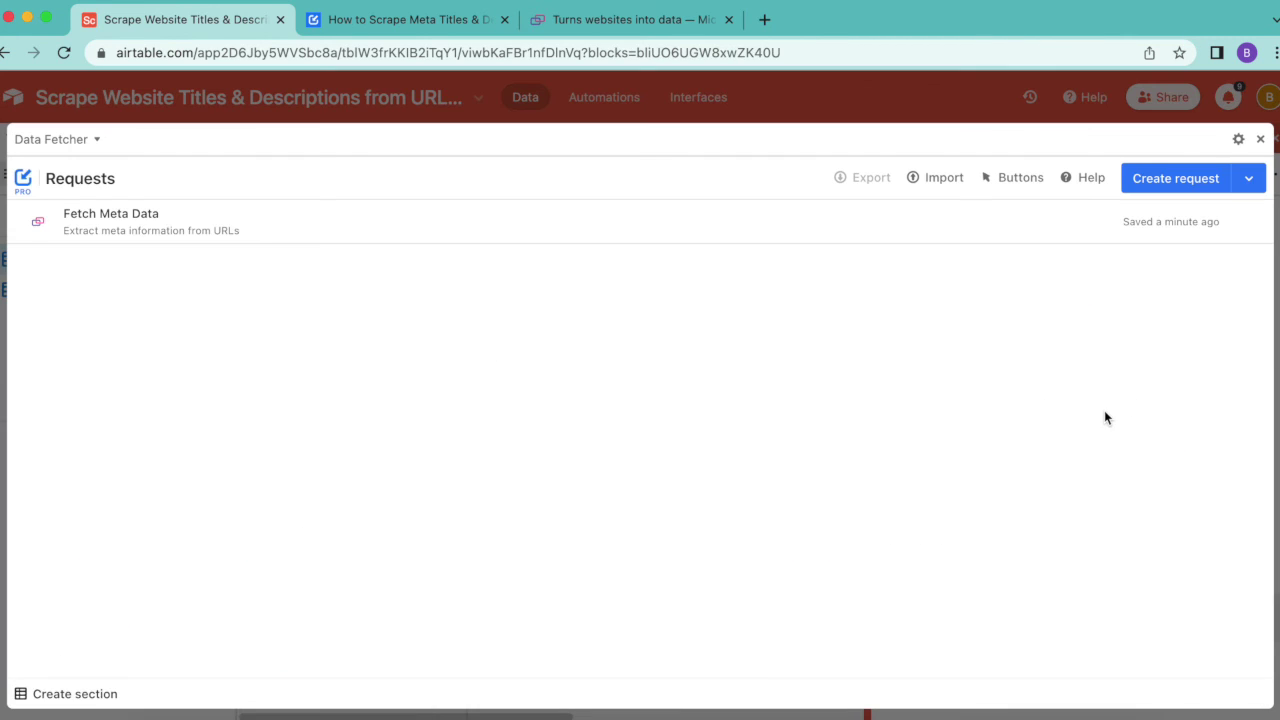
{"action": "left_click", "coordinate": [117, 216]}
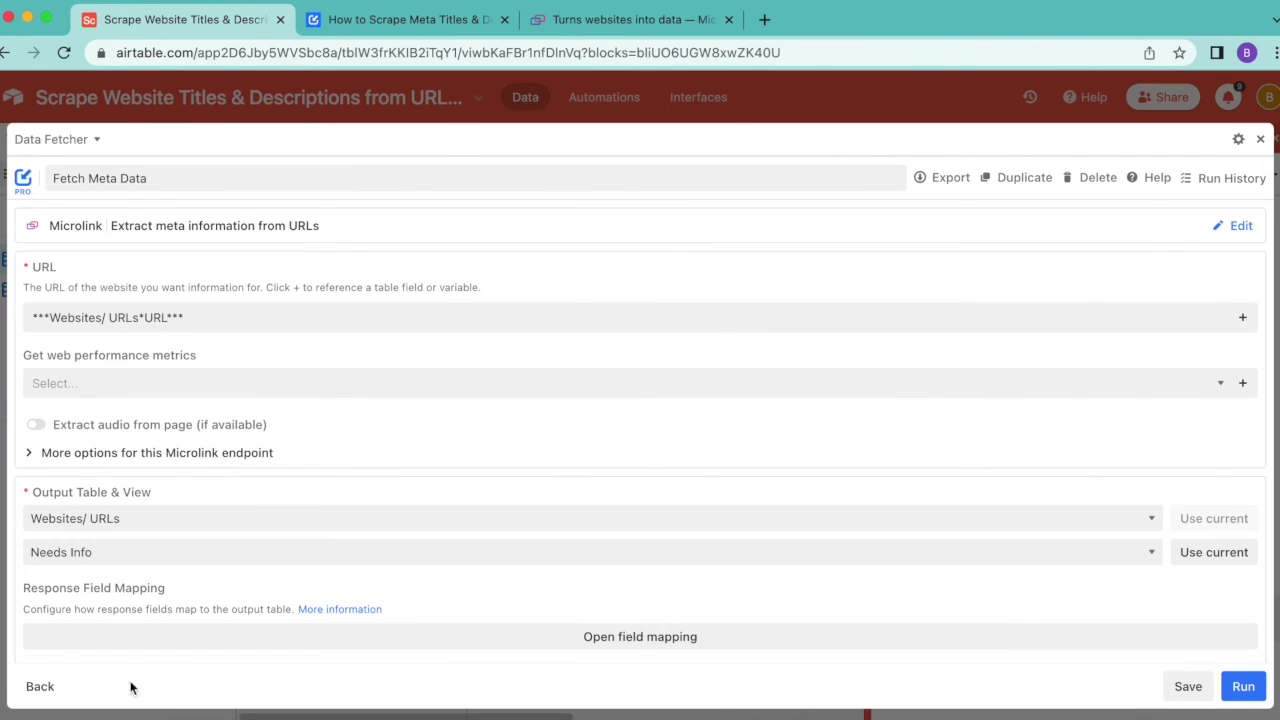
- Start adding an Airtable API key for scheduling, and generate a personal API key on the linked Airtable account page
{"action": "scroll", "coordinate": [603, 525], "scroll_direction": "down", "scroll_amount": 5}
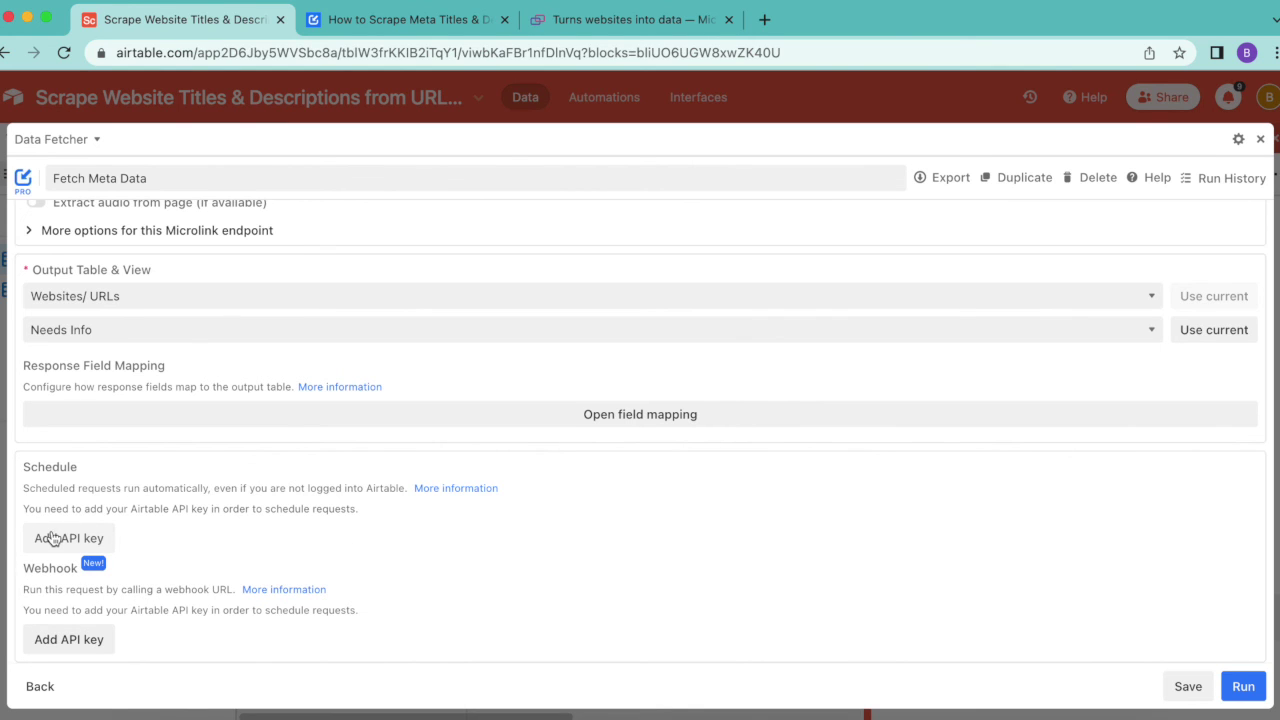
{"action": "left_click", "coordinate": [54, 539]}
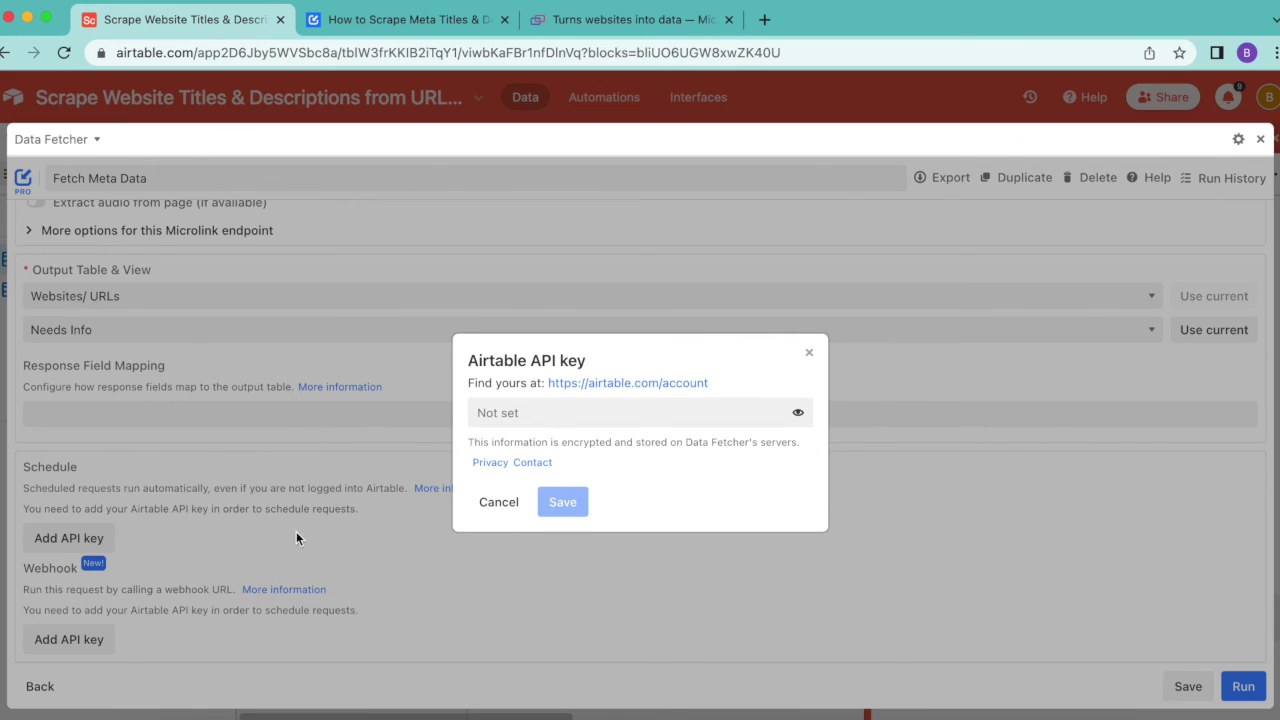
{"action": "left_click", "coordinate": [663, 384]}
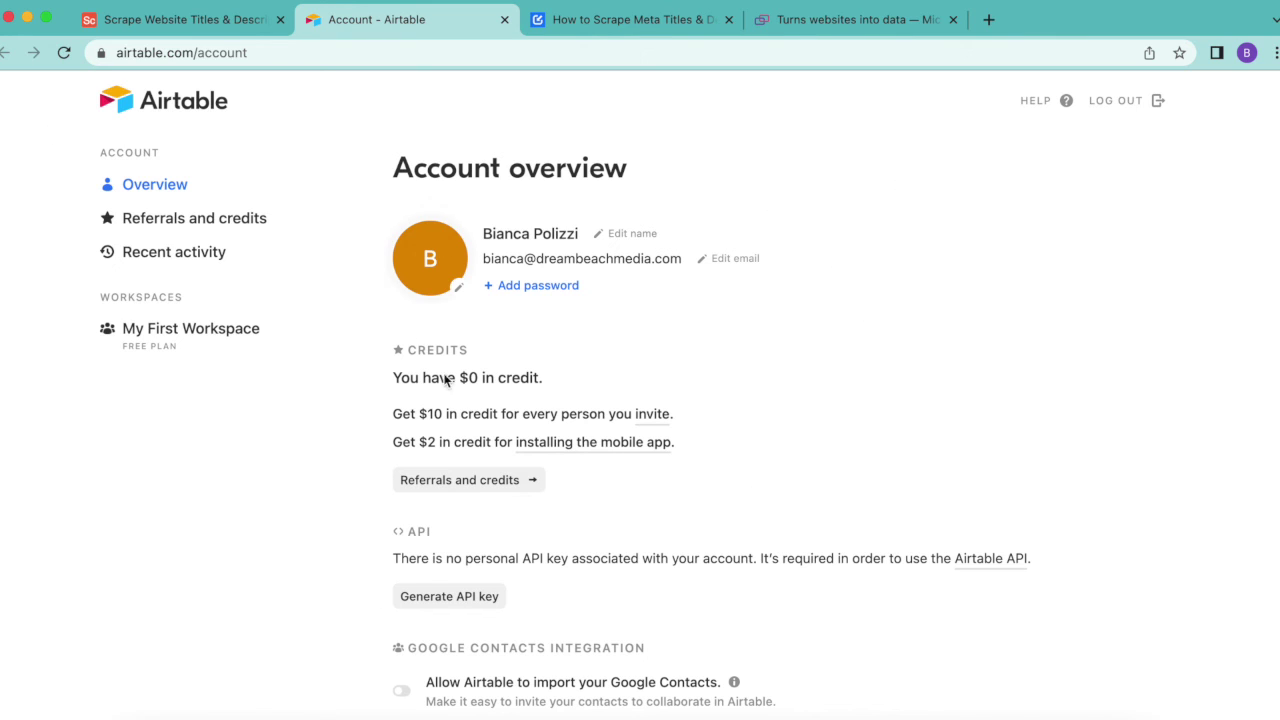
{"action": "left_click", "coordinate": [430, 598]}
{"action": "scroll", "coordinate": [586, 490], "scroll_direction": "down", "scroll_amount": 4}
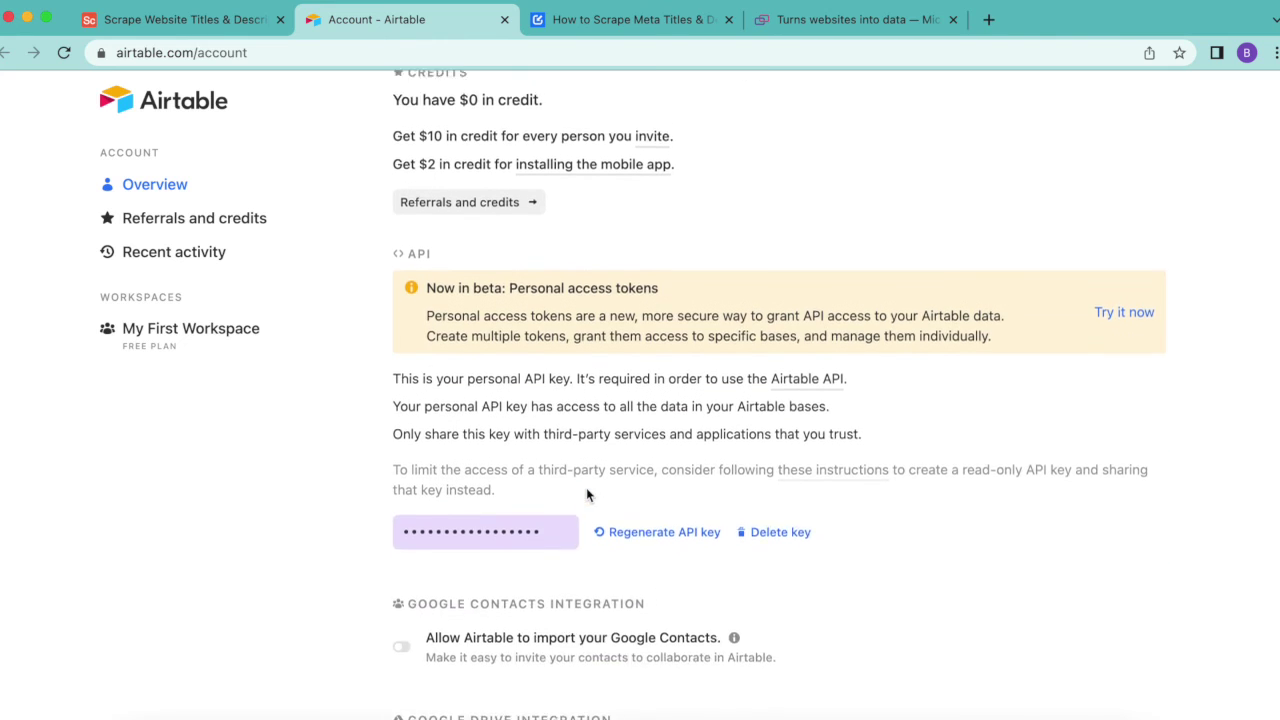
{"action": "scroll", "coordinate": [587, 491], "scroll_direction": "down", "scroll_amount": 1}
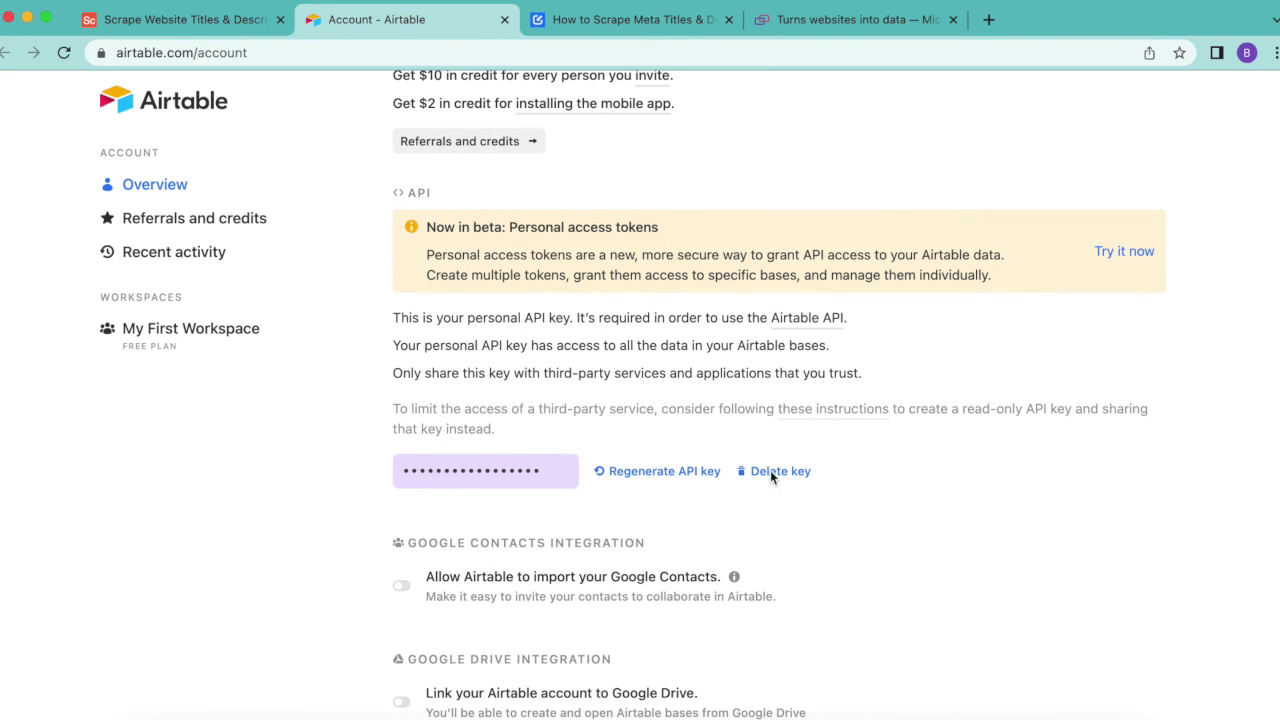
- Return to the Data Fetcher request, paste the Airtable API key into its field and save it
{"action": "left_click", "coordinate": [162, 31]}
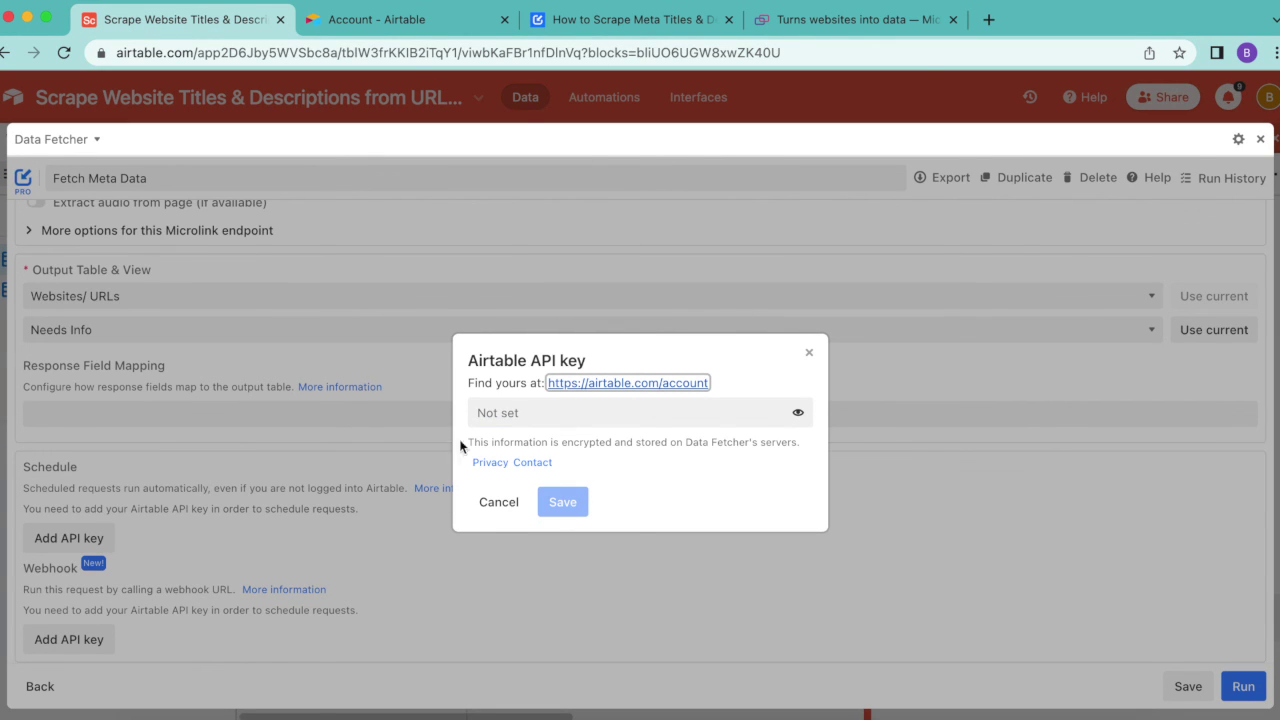
{"action": "left_click", "coordinate": [529, 408]}
{"action": "key", "text": "super+v"}
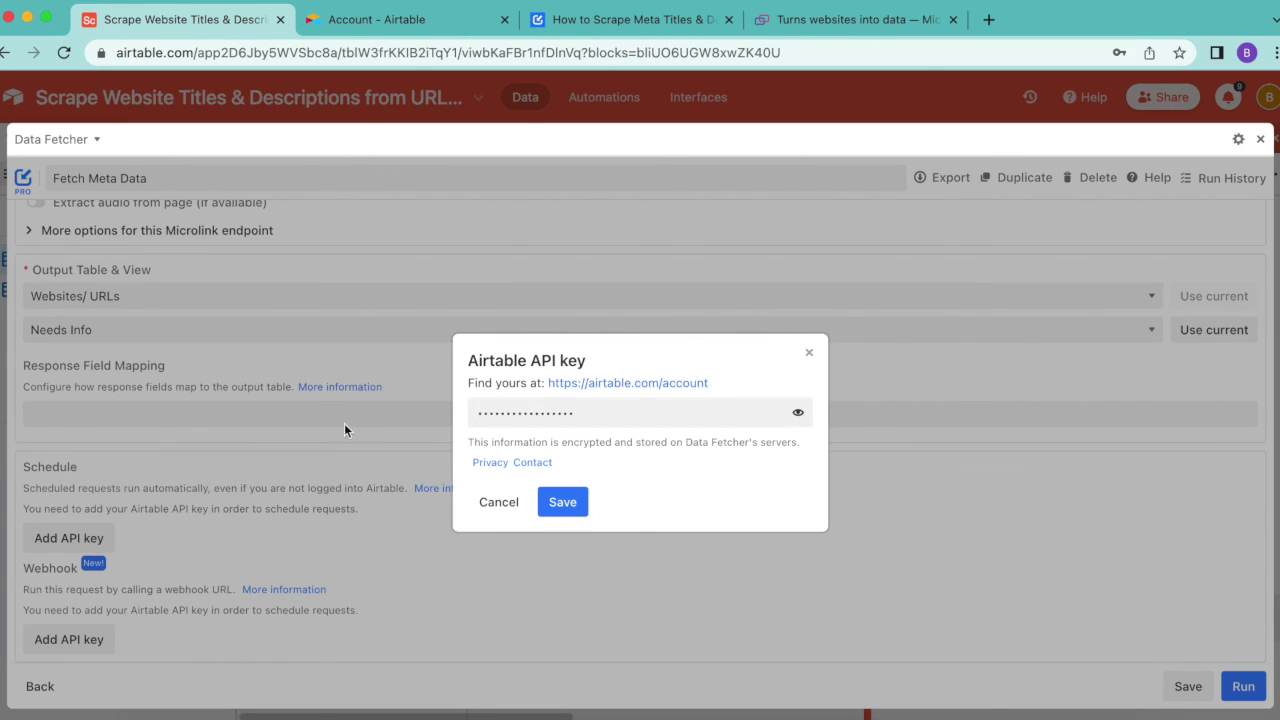
{"action": "left_click", "coordinate": [572, 501]}
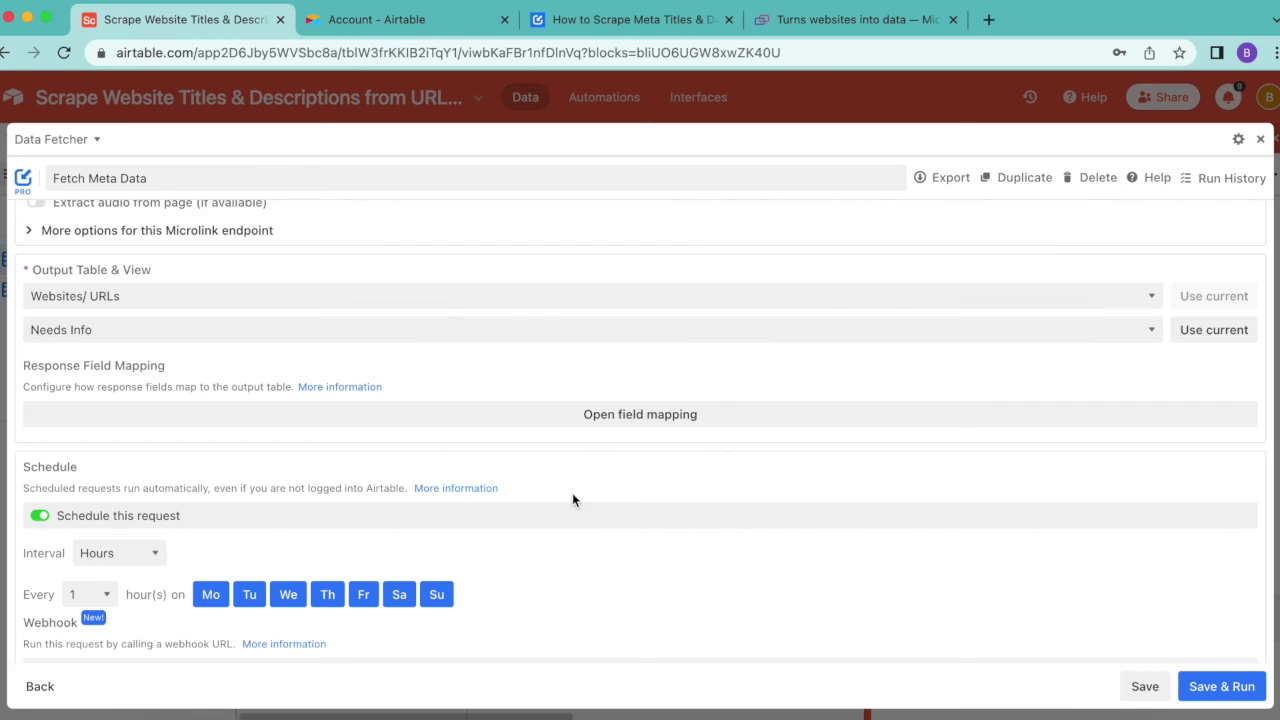
- Keep the request scheduled every 1 hour on all seven days, save it and close Data Fetcher
{"action": "scroll", "coordinate": [344, 478], "scroll_direction": "down", "scroll_amount": 2}
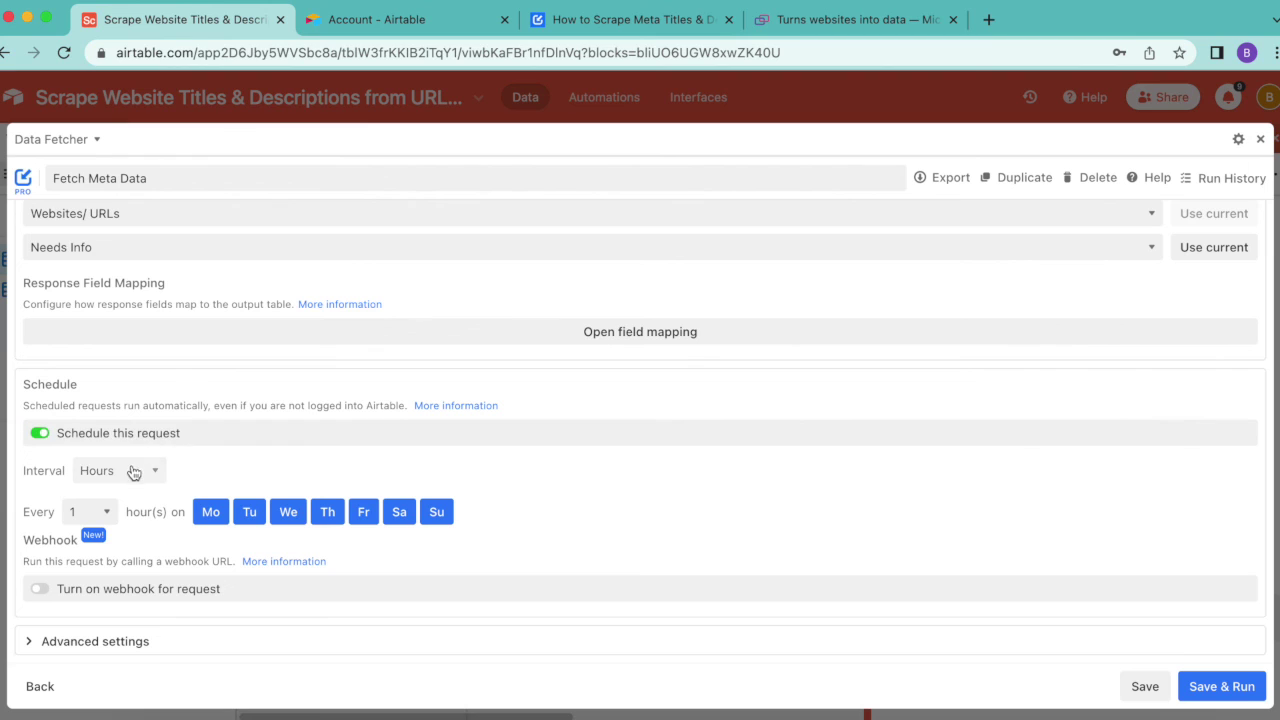
{"action": "left_click", "coordinate": [140, 470]}
{"action": "left_click", "coordinate": [216, 479]}
{"action": "left_click", "coordinate": [82, 520]}
{"action": "left_click", "coordinate": [310, 468]}
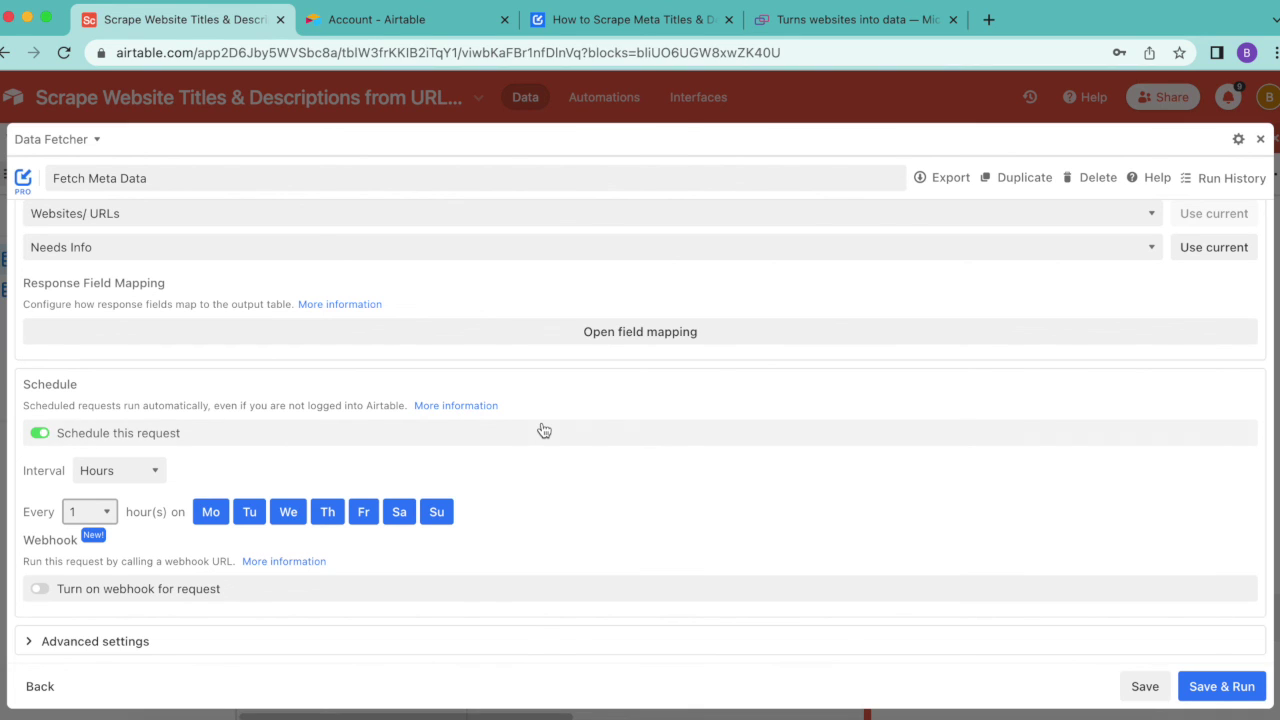
{"action": "left_click", "coordinate": [1194, 684]}
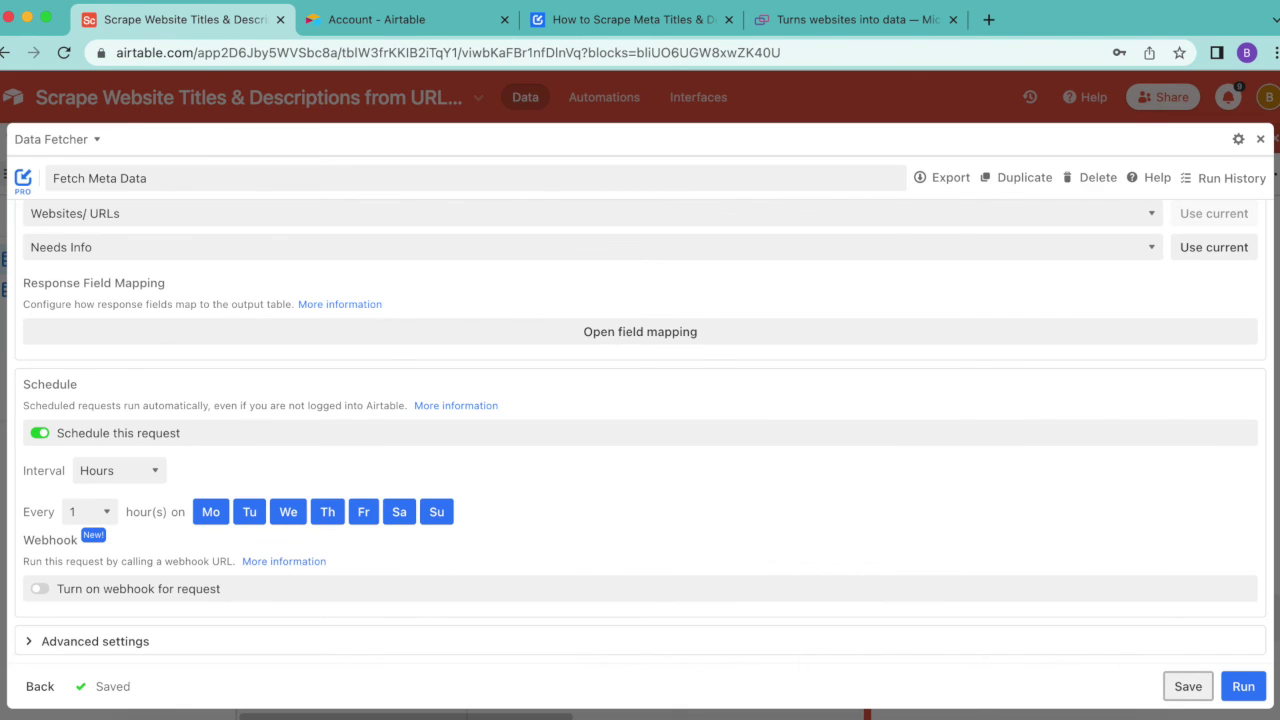
{"action": "left_click", "coordinate": [1260, 139]}
{"action": "left_click", "coordinate": [1260, 134]}
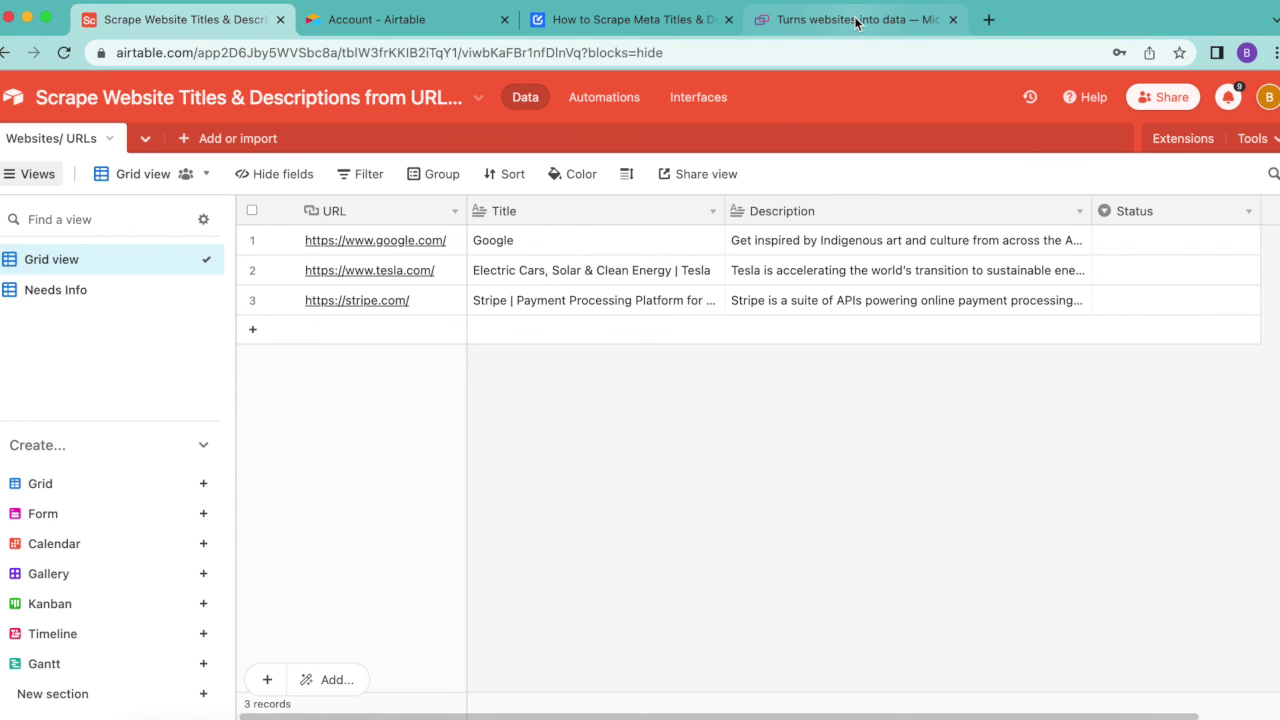
- Skim the Data Fetcher article on scraping website titles and descriptions, and return to the Airtable base
{"action": "left_click", "coordinate": [646, 22]}
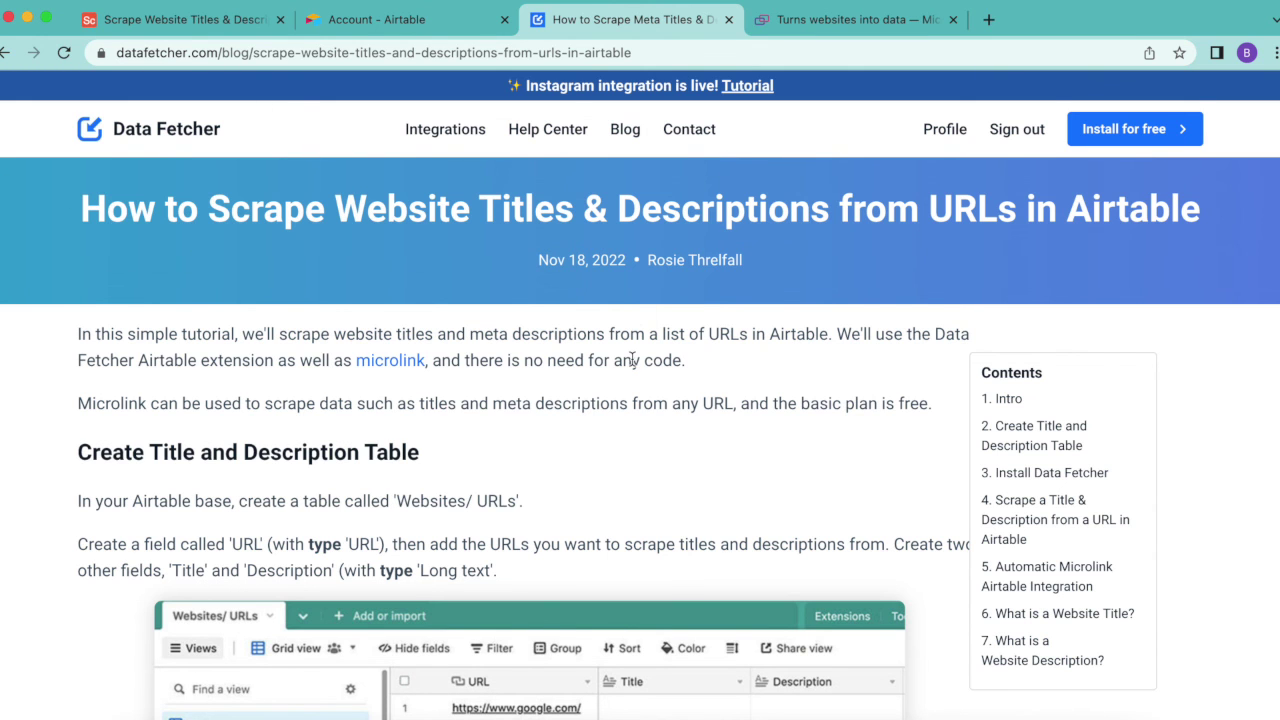
{"action": "scroll", "coordinate": [632, 360], "scroll_direction": "down", "scroll_amount": 10}
{"action": "scroll", "coordinate": [632, 360], "scroll_direction": "down", "scroll_amount": 20}
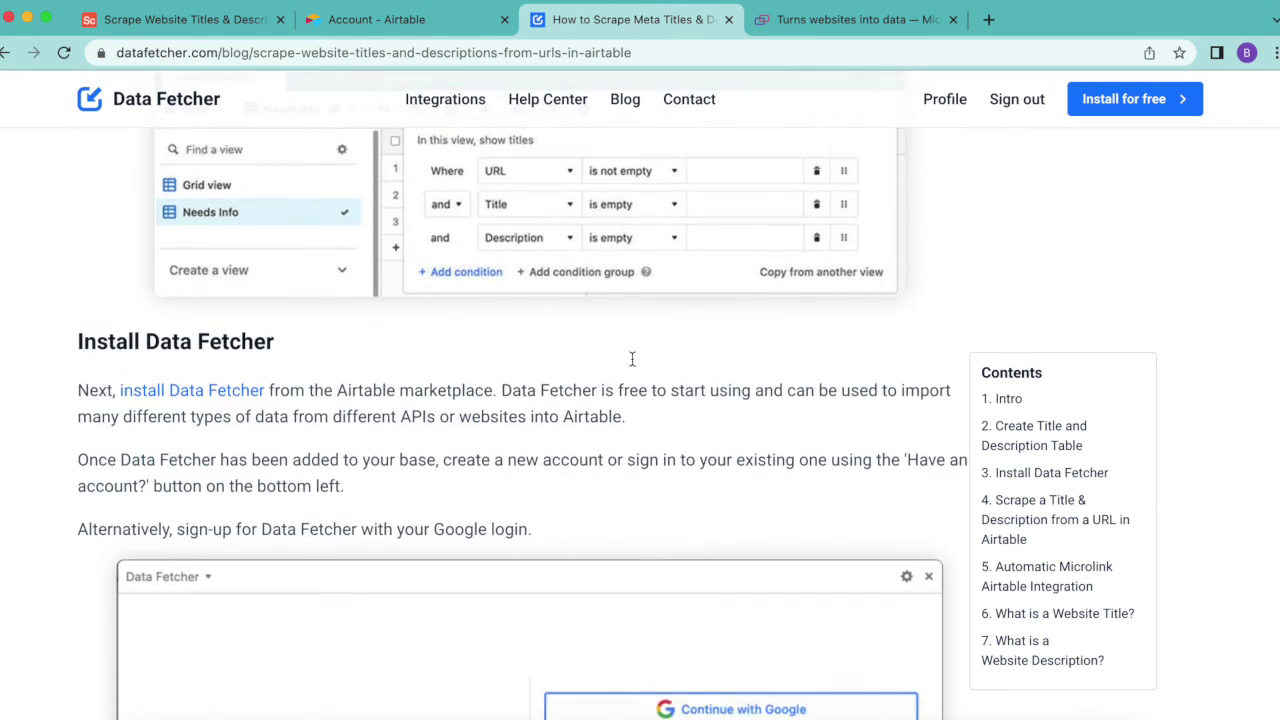
{"action": "scroll", "coordinate": [630, 340], "scroll_direction": "down", "scroll_amount": 15}
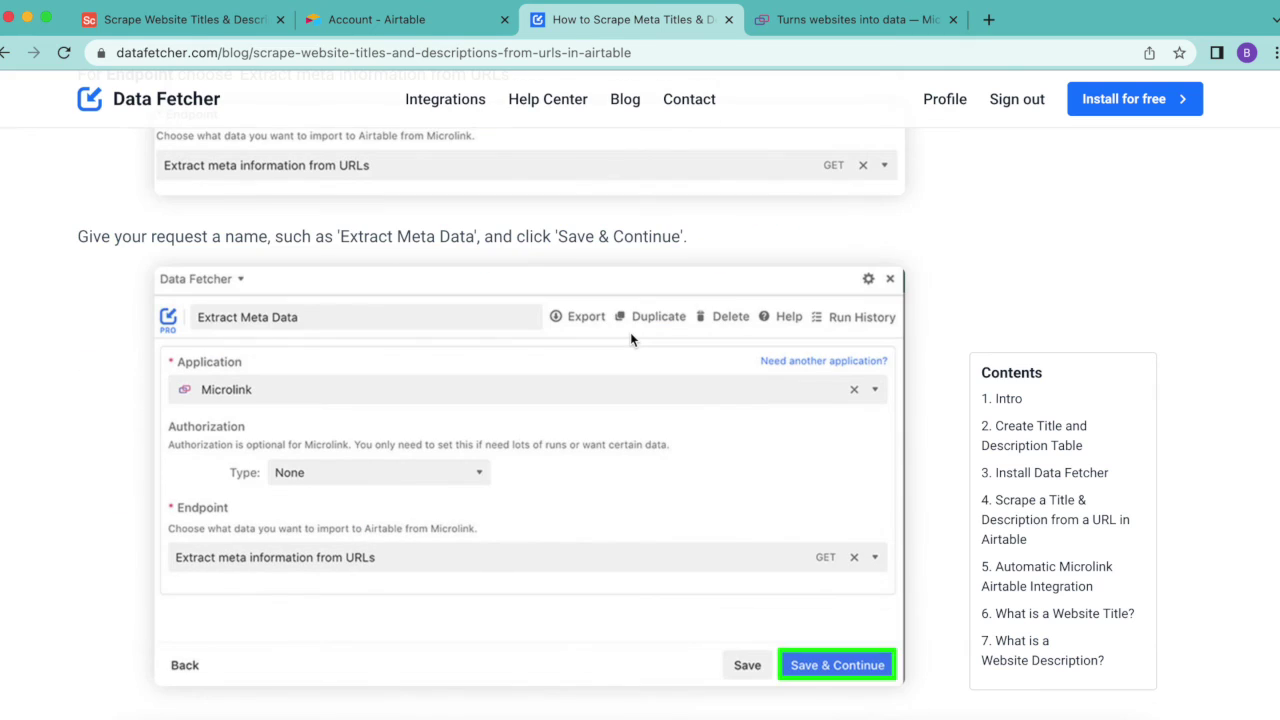
{"action": "scroll", "coordinate": [630, 340], "scroll_direction": "down", "scroll_amount": 20}
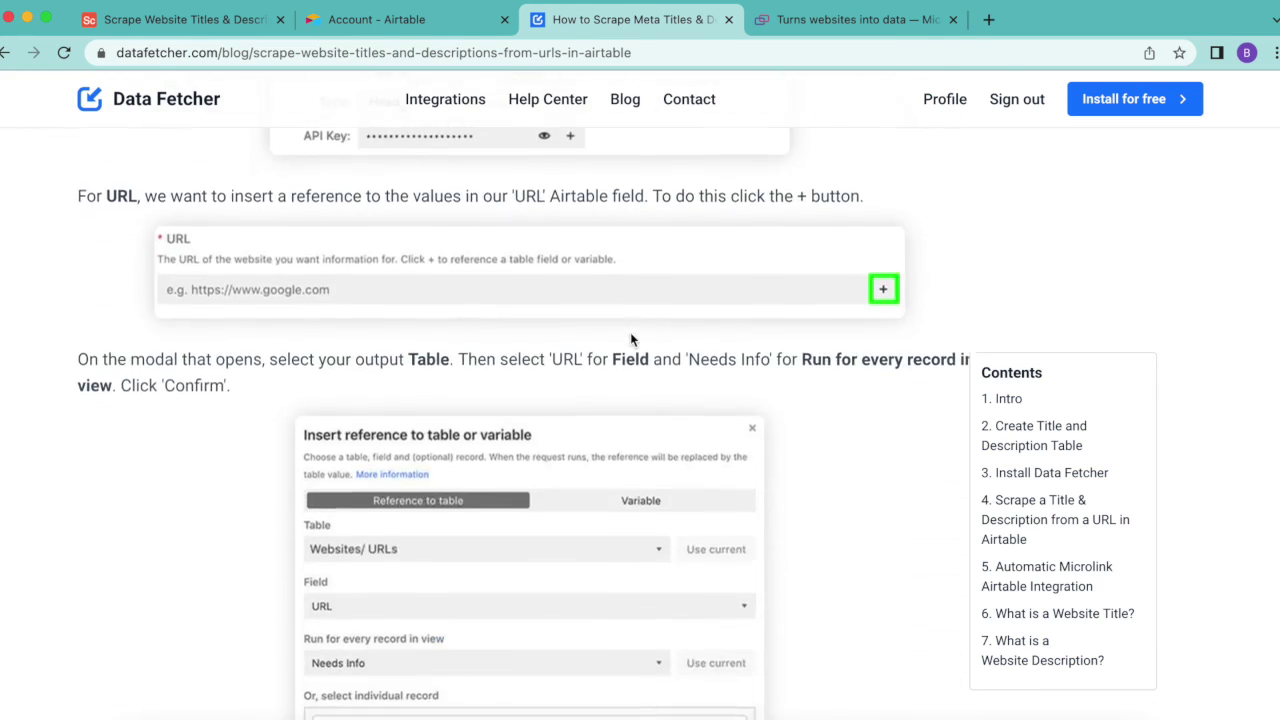
{"action": "scroll", "coordinate": [630, 340], "scroll_direction": "up", "scroll_amount": 20}
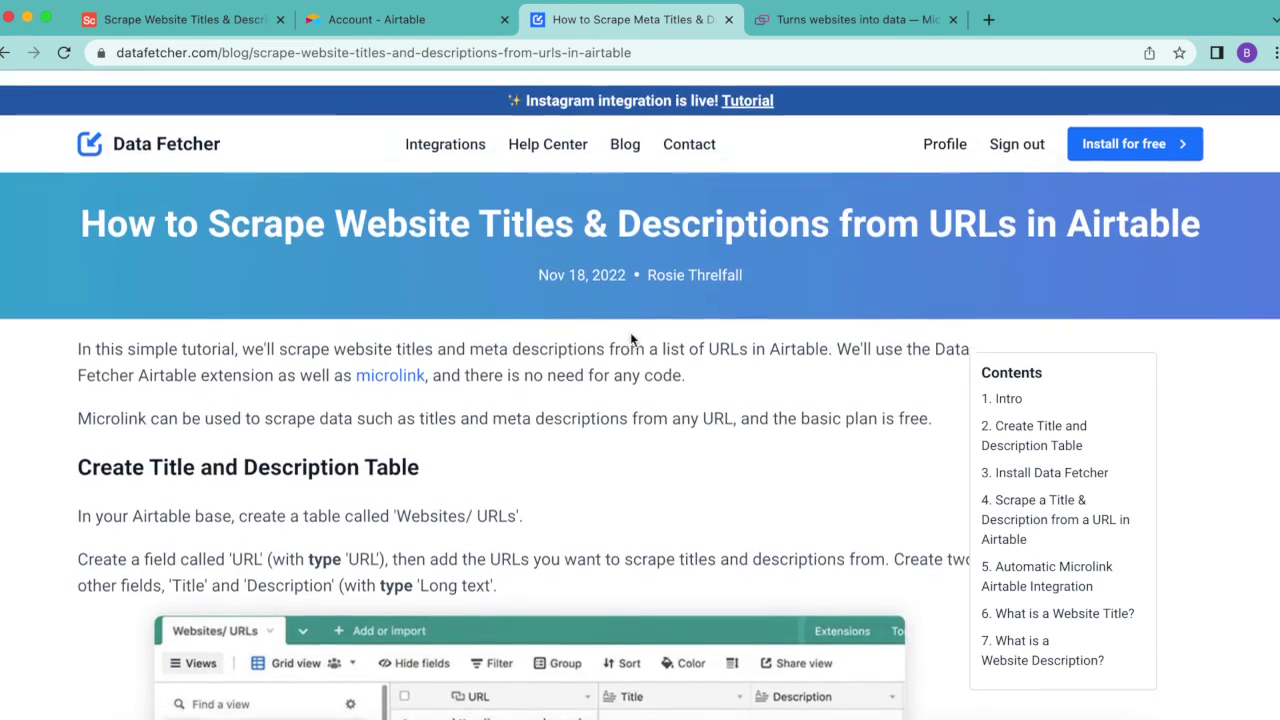
{"action": "left_click", "coordinate": [210, 22]}
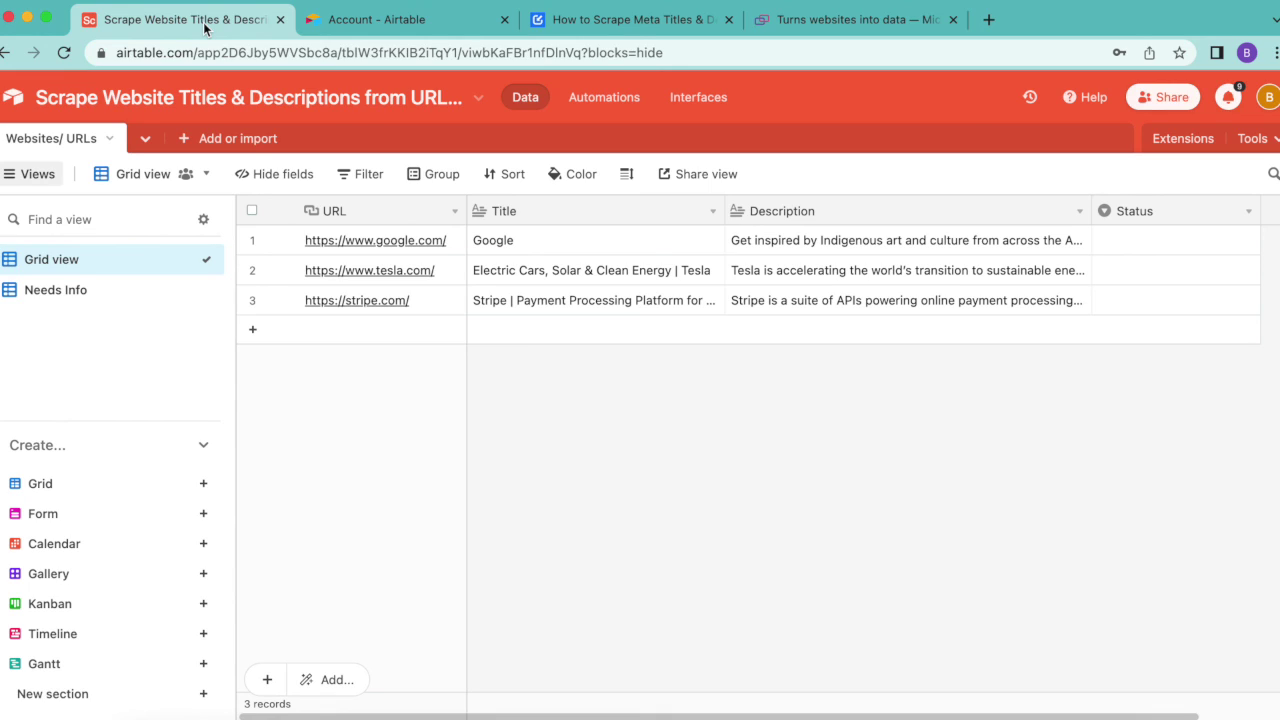